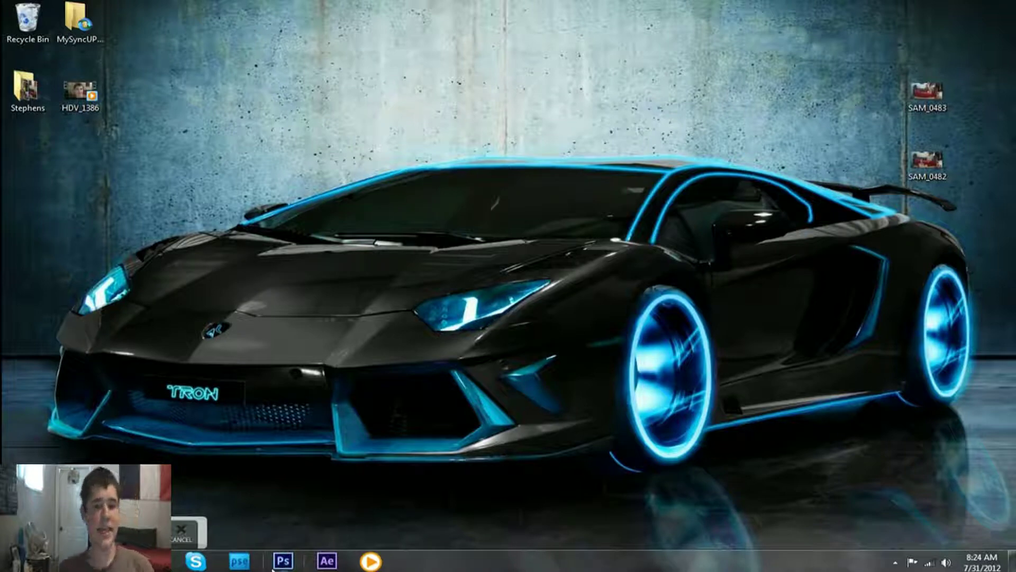
- Switch to Photoshop, open SAM_0482 from the desktop, drop SAM_0483 onto it as a second layer, and maximize the window
click(283, 560)
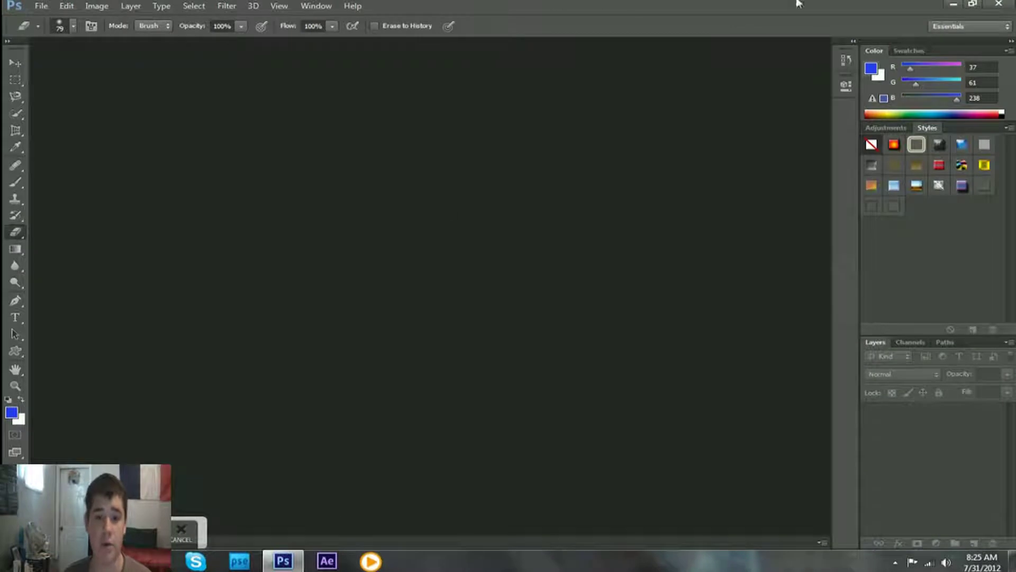
click(973, 4)
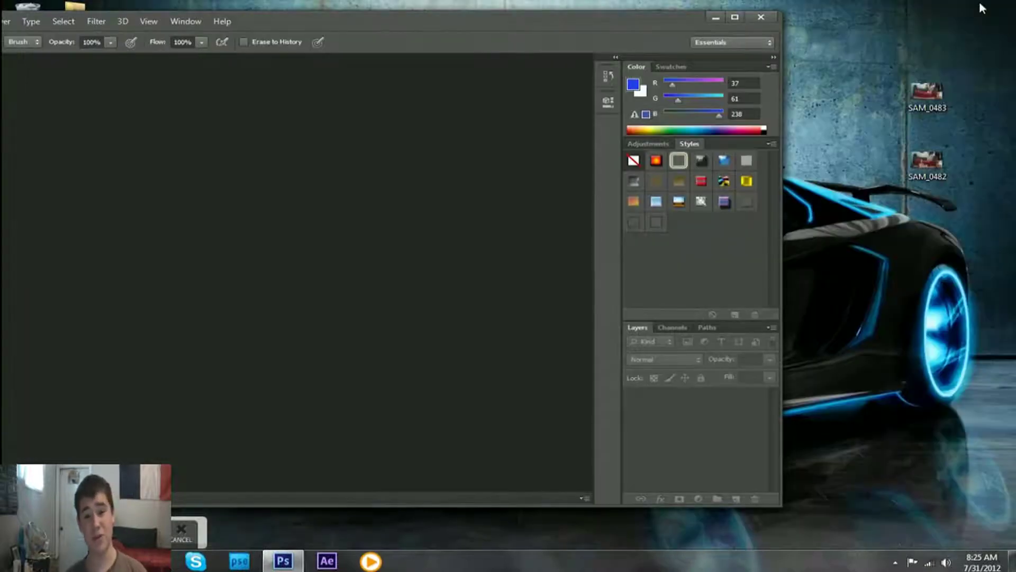
drag(941, 164, 113, 215)
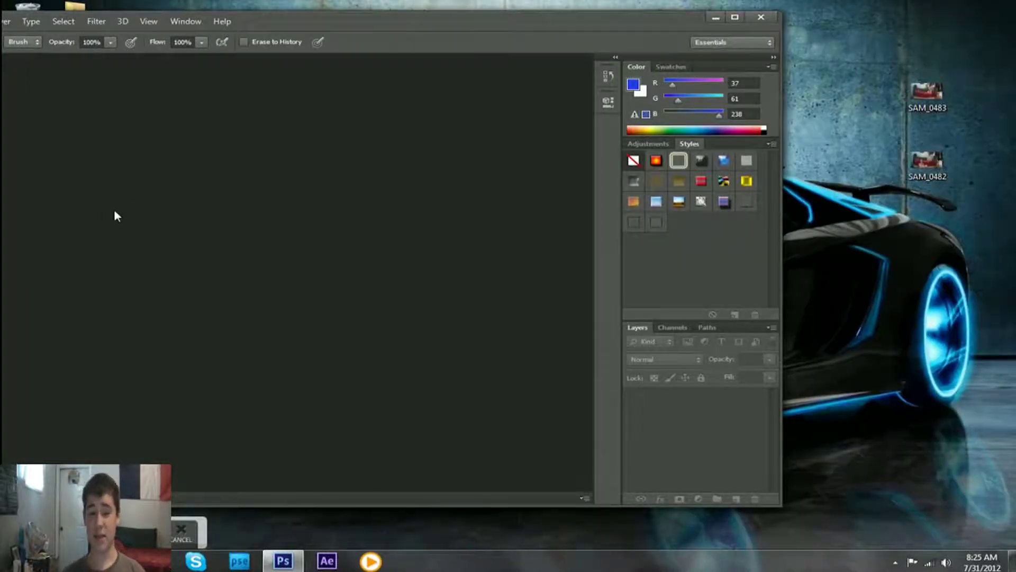
drag(930, 95, 50, 359)
click(734, 17)
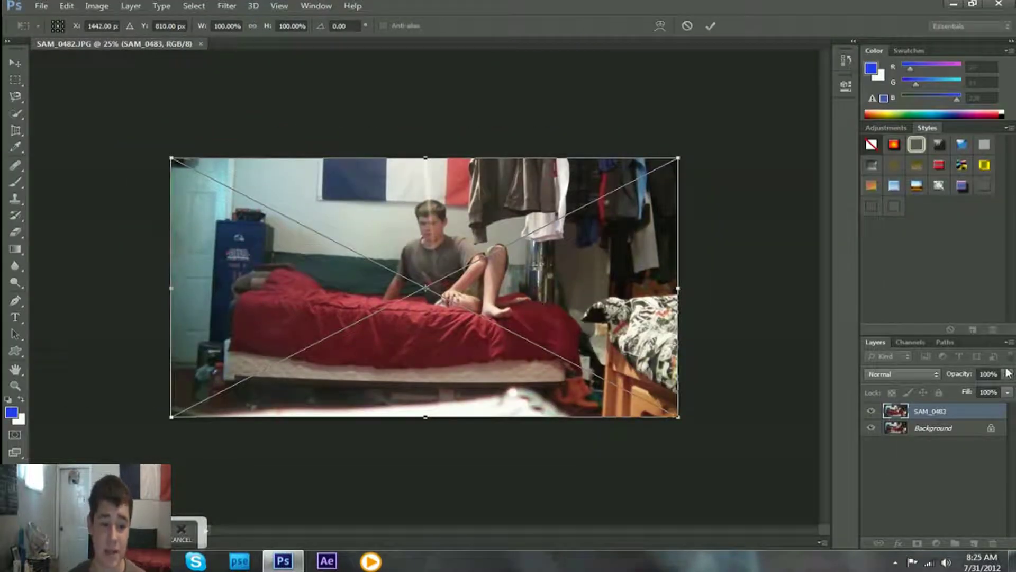
- Lower the SAM_0483 layer's opacity to 62% and commit its placement over the background photo
click(1007, 375)
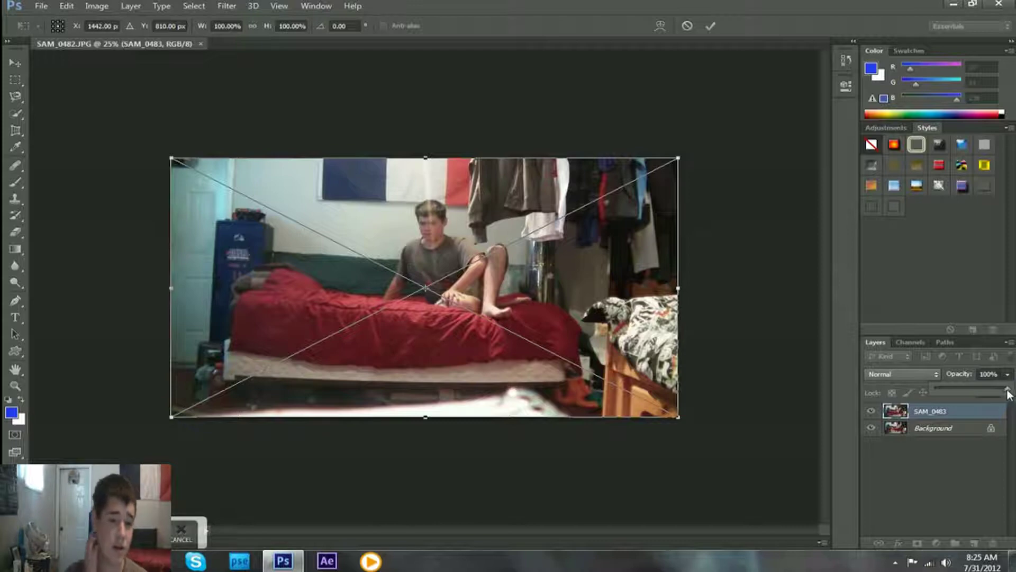
drag(1007, 394, 980, 392)
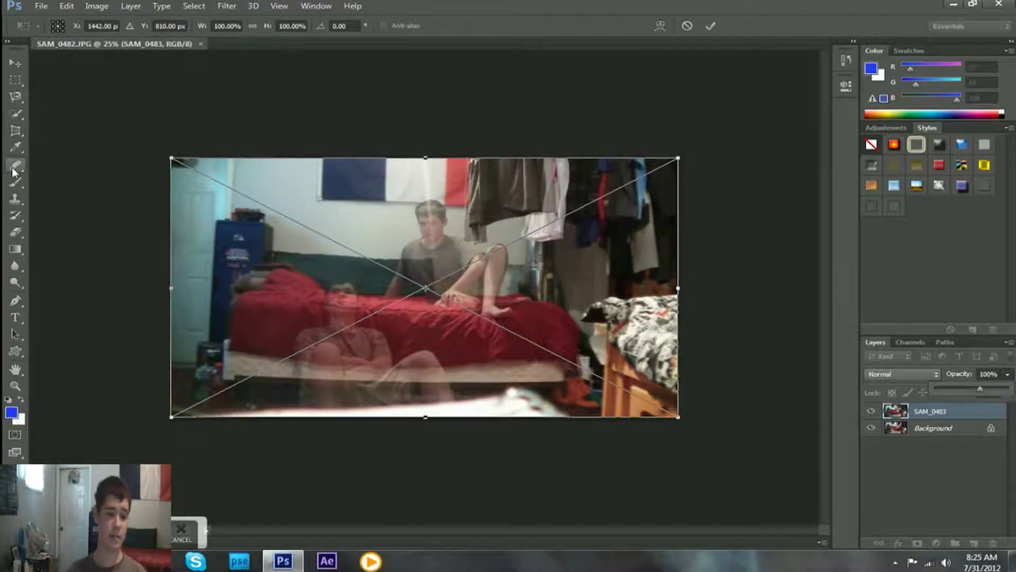
click(21, 236)
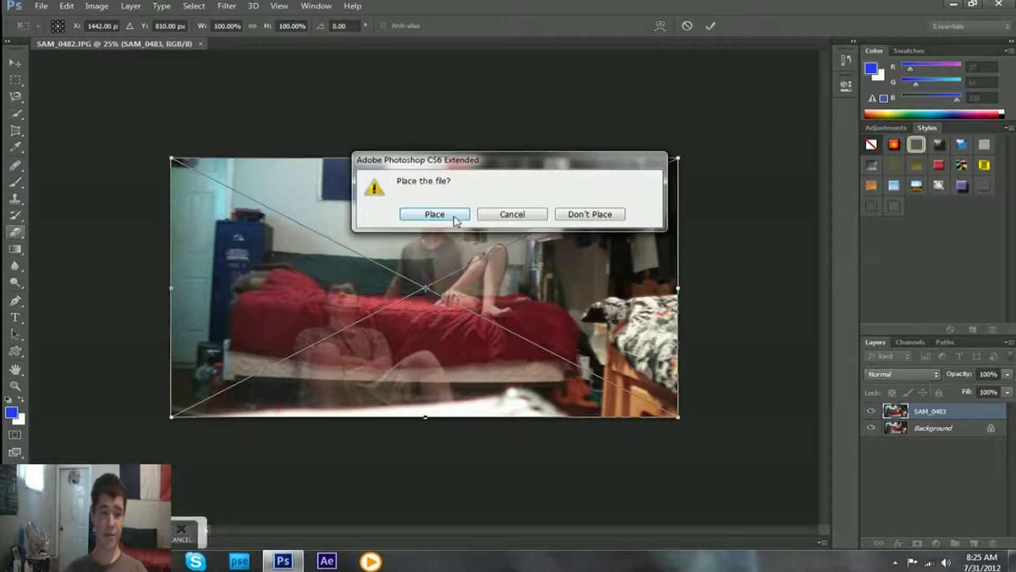
click(453, 216)
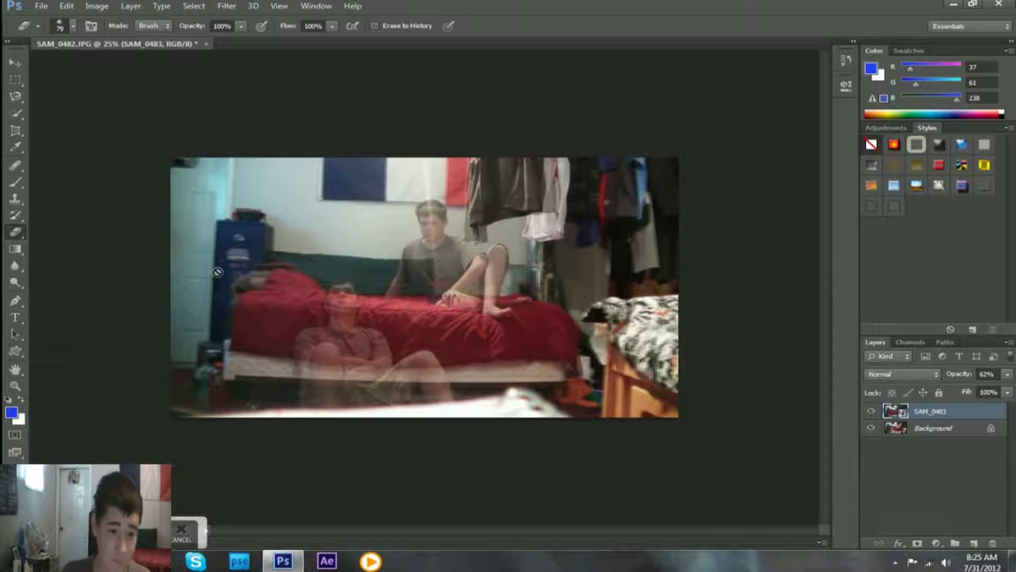
- Set the SAM_0483 layer's opacity to 100% and convert the locked Background into a regular layer
click(1008, 375)
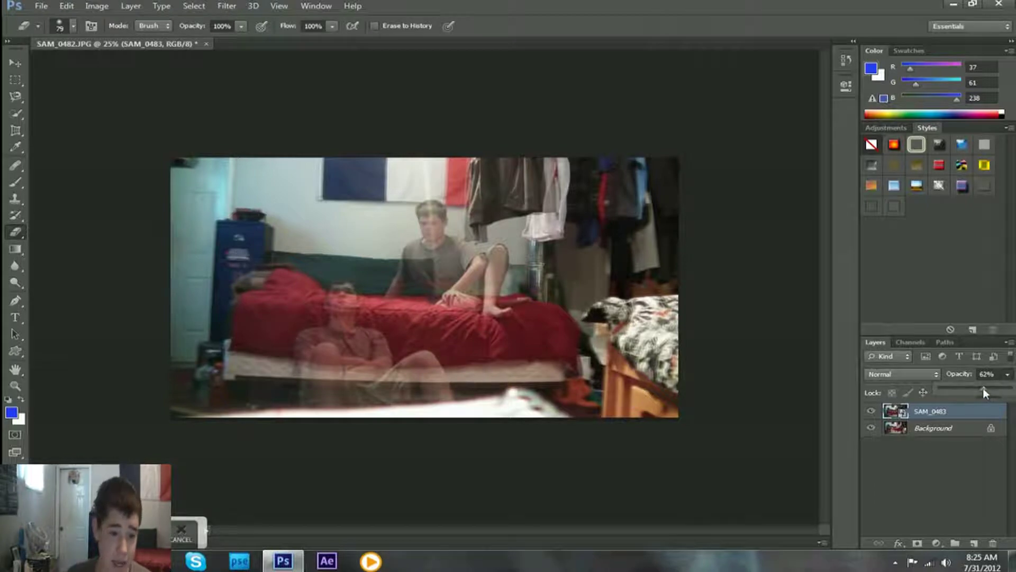
drag(1012, 392, 1014, 392)
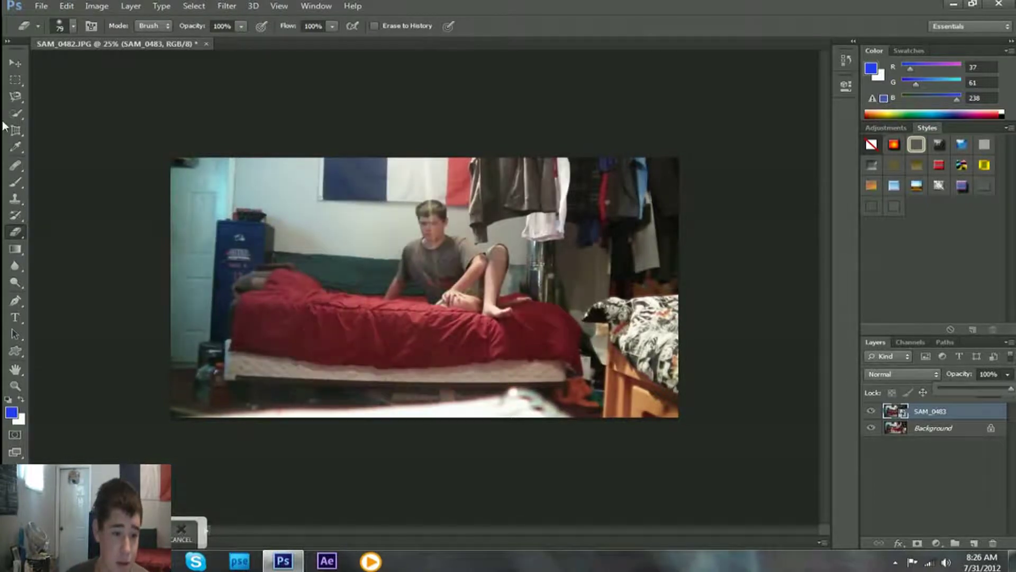
click(18, 237)
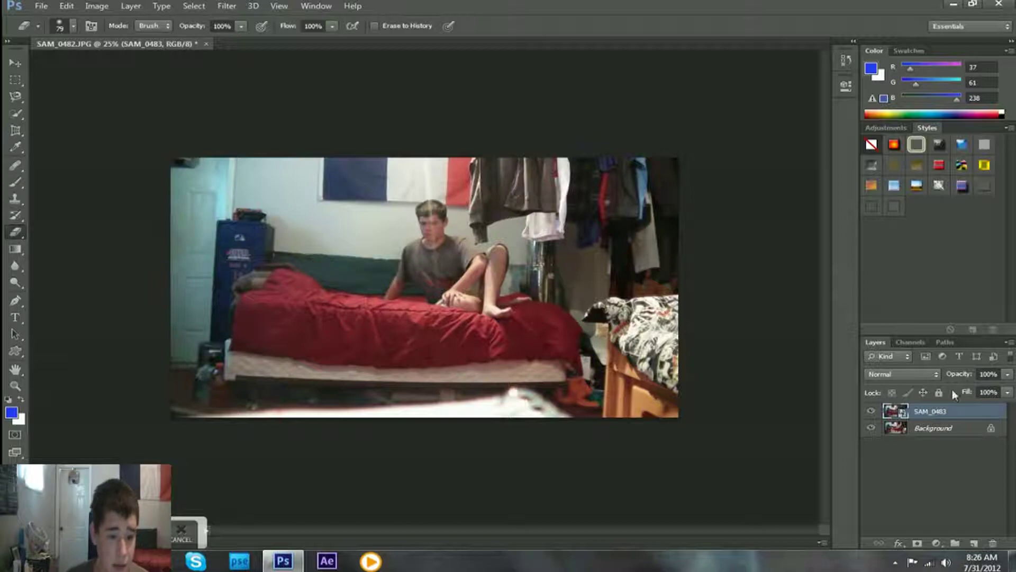
click(998, 433)
double_click(998, 434)
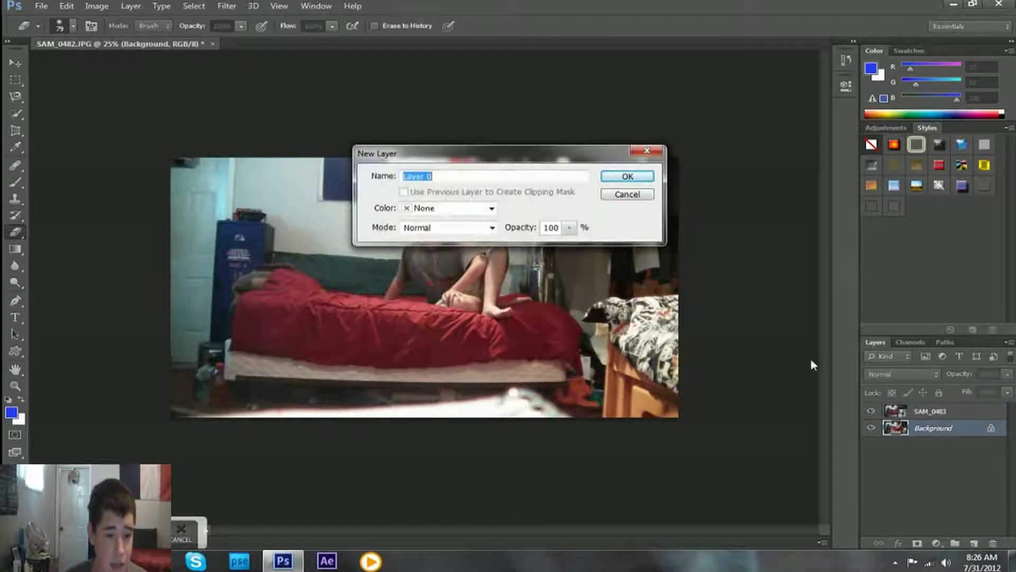
click(638, 178)
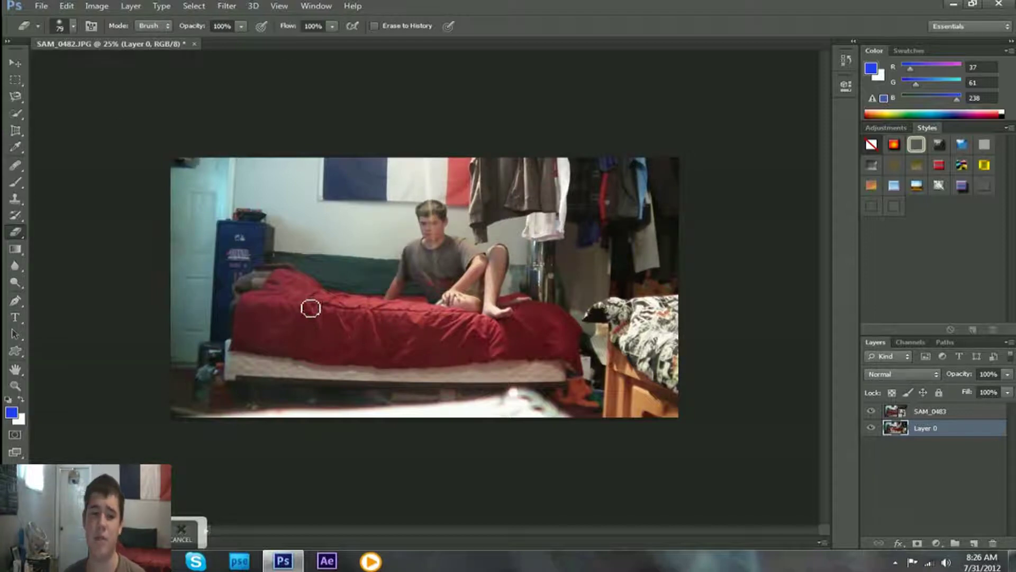
- Rasterize the SAM_0483 layer and try erasing a small patch of the red bedding near the pillow
key(ctrl+plus)
key(ctrl+plus)
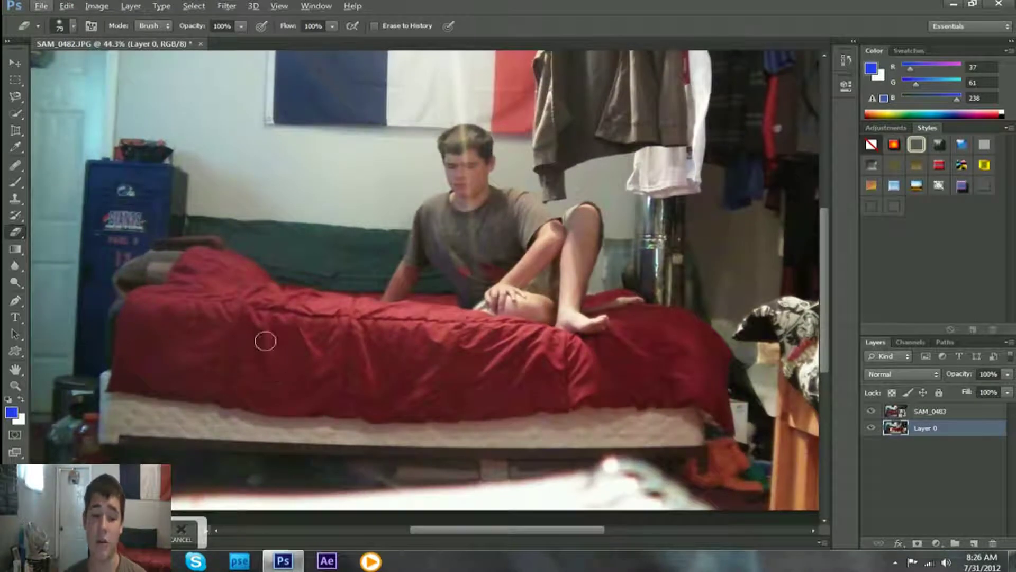
click(933, 414)
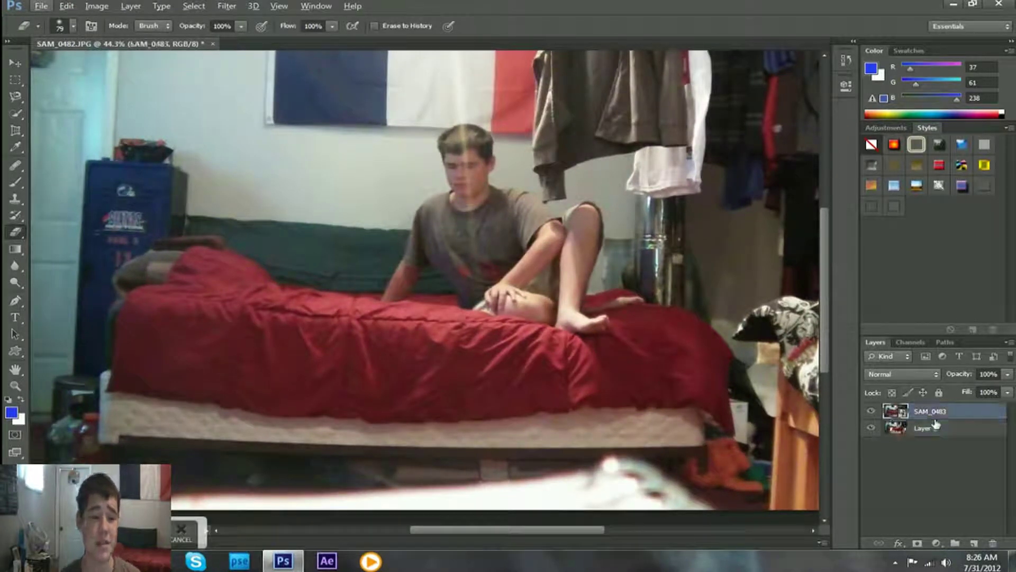
click(278, 303)
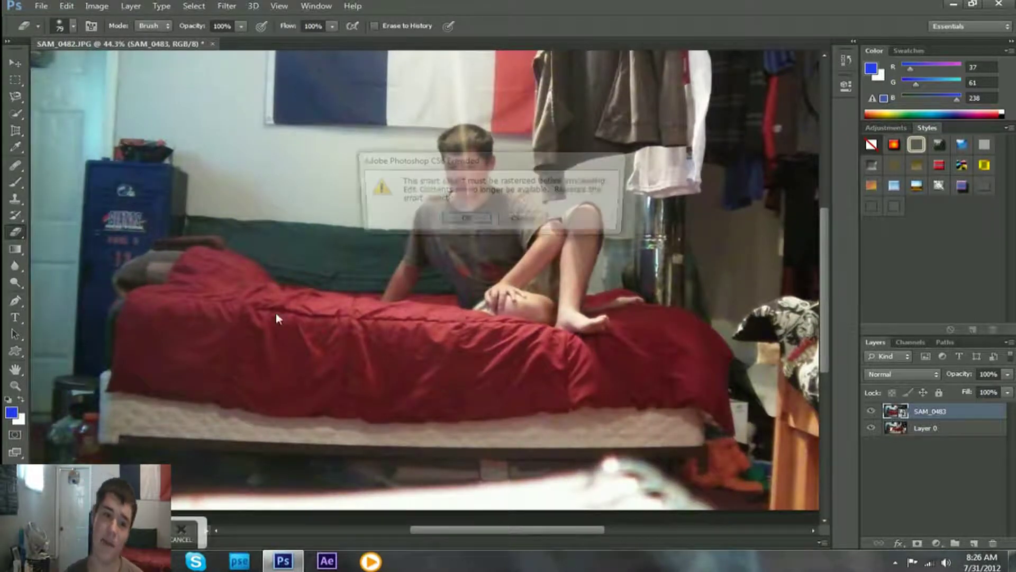
click(464, 222)
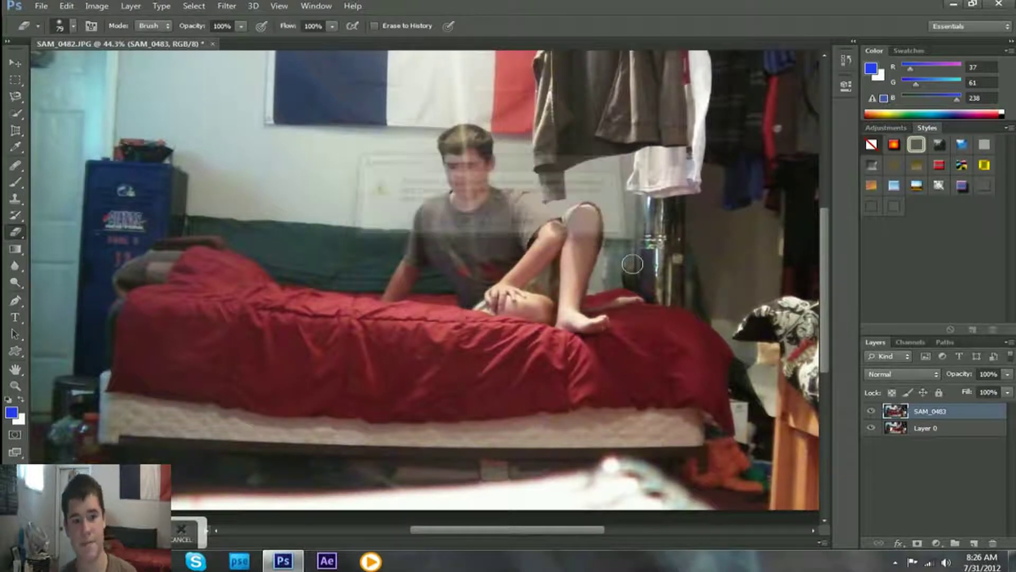
drag(235, 273, 231, 291)
mouse_move(250, 329)
mouse_down()
mouse_move(254, 288)
mouse_move(252, 323)
mouse_up()
- Undo the trial erasing, the rasterizing, the Background conversion and the opacity increase
key(ctrl+z)
key(ctrl+z)
key(ctrl+z)
key(ctrl+z)
key(ctrl+z)
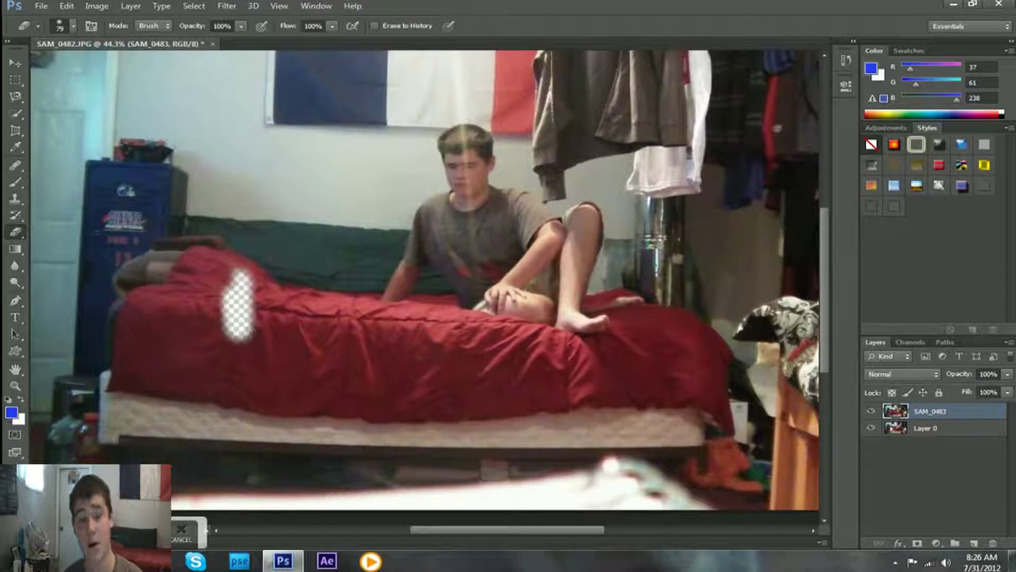
click(992, 428)
key(ctrl+alt+z)
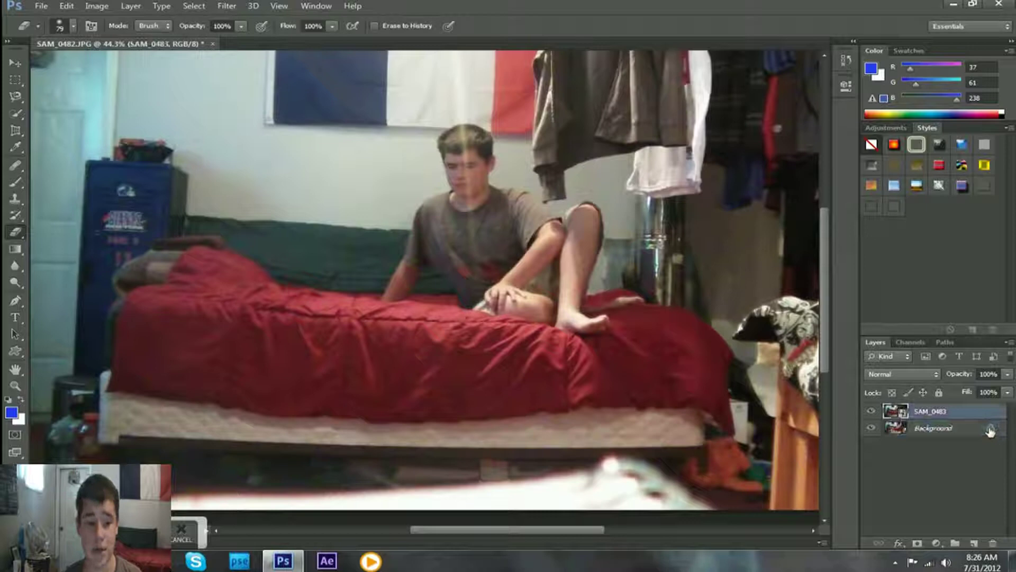
key(ctrl+alt+z)
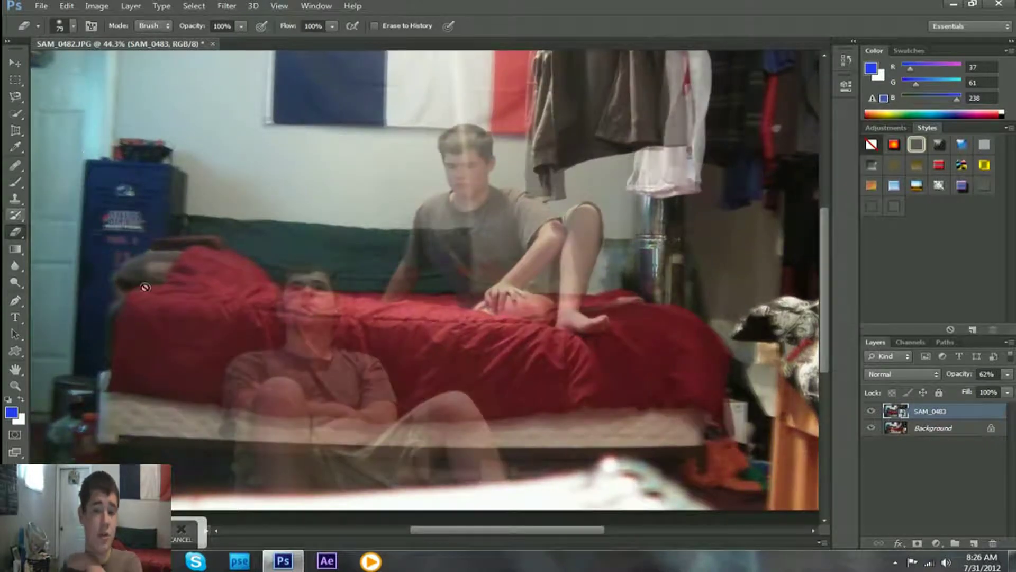
- Set the SAM_0483 layer's opacity to 100% and unlock the Background as a regular layer with the default settings
click(1006, 374)
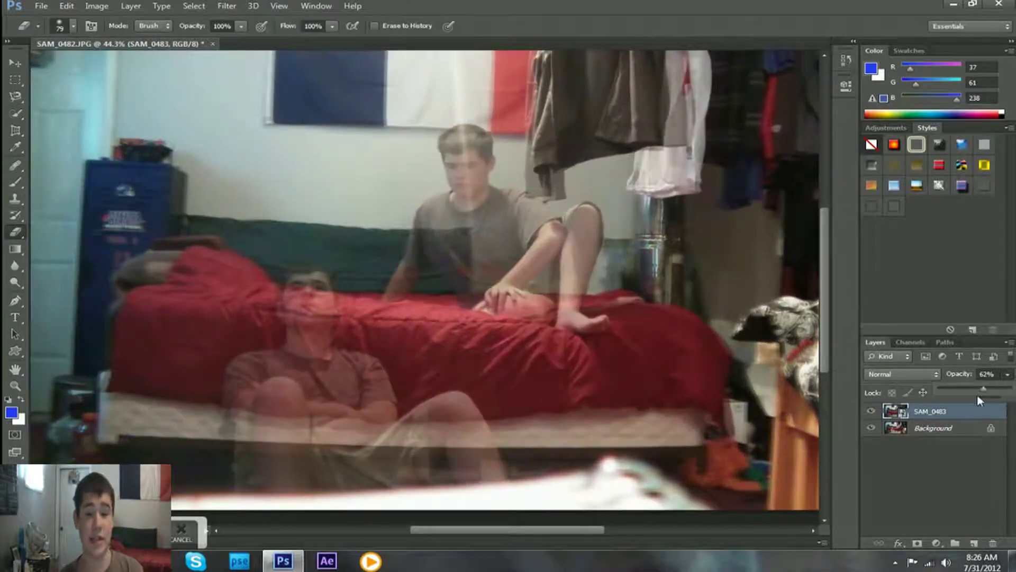
drag(990, 389, 1012, 390)
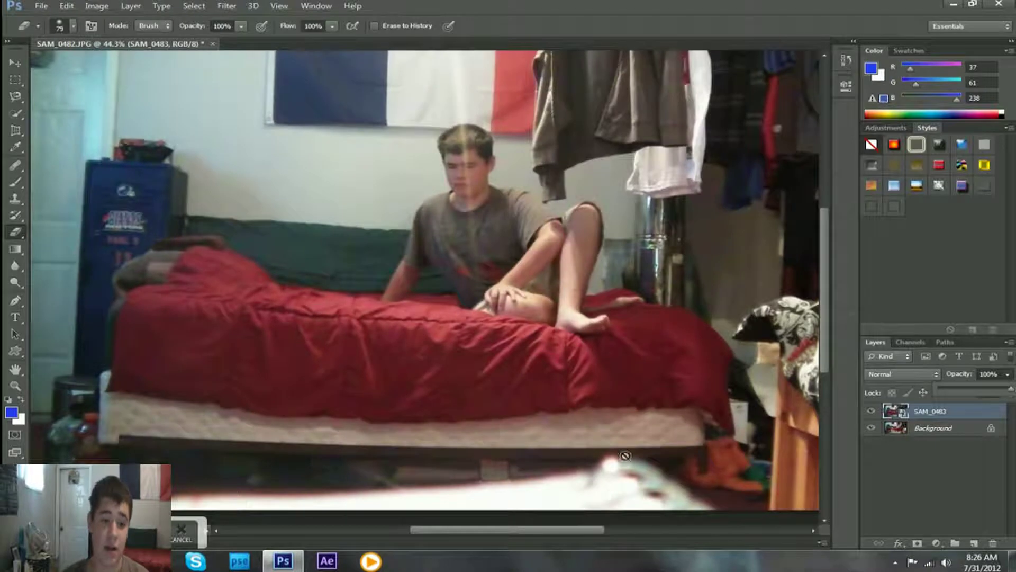
click(990, 433)
double_click(972, 438)
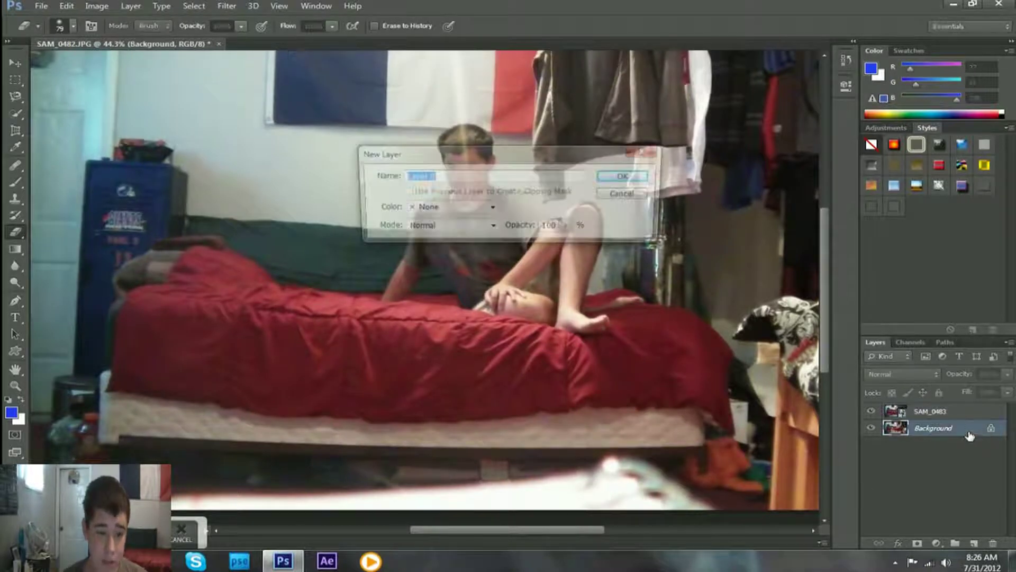
click(643, 177)
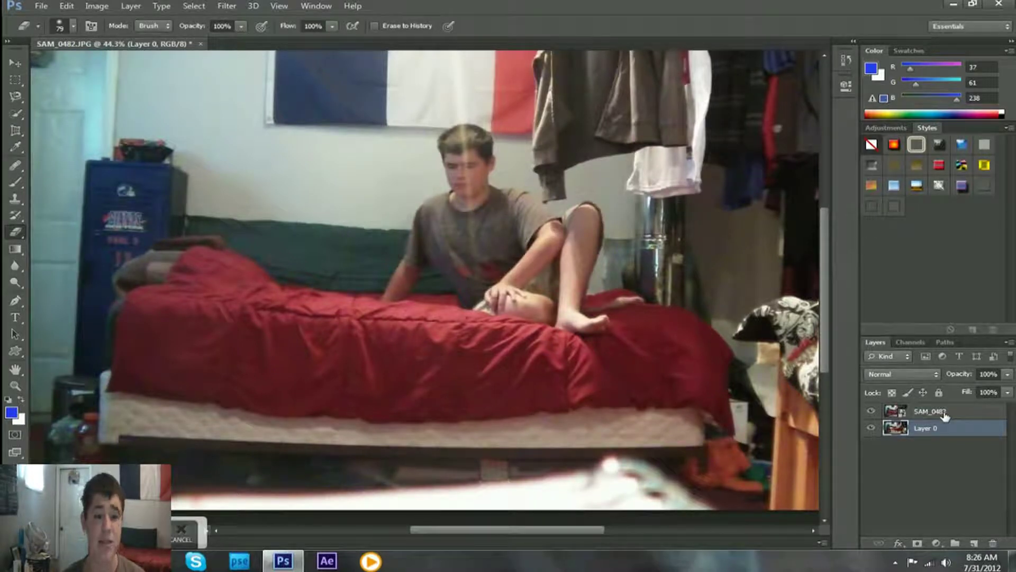
- Rasterize the SAM_0483 layer and erase it in front of the bed to reveal the person sitting on the floor
click(914, 412)
click(229, 265)
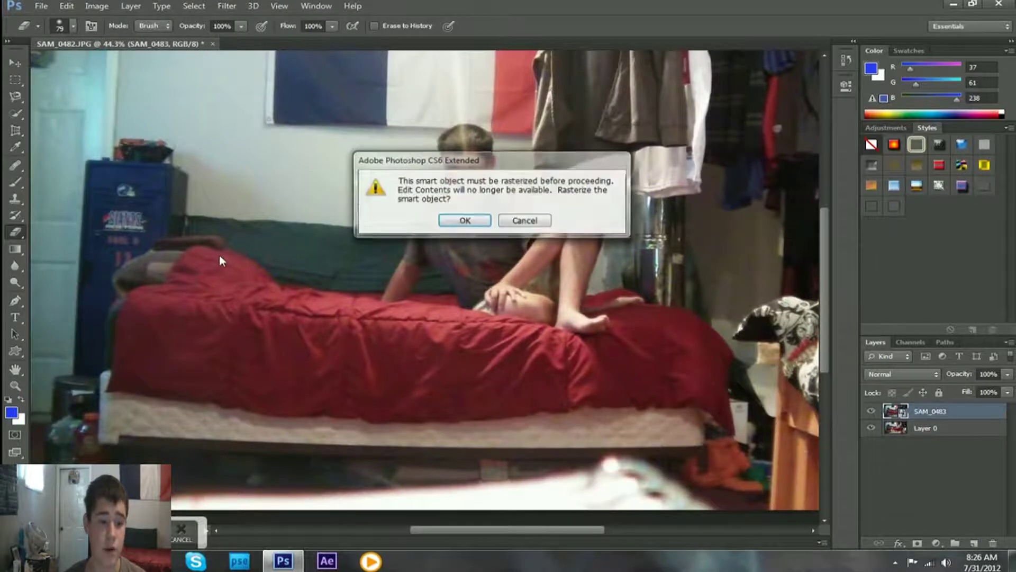
click(466, 221)
mouse_move(273, 309)
mouse_down()
mouse_move(280, 343)
mouse_move(285, 294)
mouse_move(290, 355)
mouse_move(328, 314)
mouse_move(280, 415)
mouse_move(282, 362)
mouse_move(300, 387)
mouse_move(273, 393)
mouse_move(288, 419)
mouse_move(271, 497)
mouse_move(292, 491)
mouse_move(322, 410)
mouse_move(293, 511)
mouse_move(314, 521)
mouse_move(362, 478)
mouse_move(404, 484)
mouse_move(407, 474)
mouse_move(364, 517)
mouse_move(389, 506)
mouse_move(401, 523)
mouse_move(426, 466)
mouse_move(419, 485)
mouse_move(376, 494)
mouse_move(380, 428)
mouse_move(360, 440)
mouse_move(368, 419)
mouse_move(298, 412)
mouse_move(267, 483)
mouse_move(233, 485)
mouse_move(267, 404)
mouse_move(258, 377)
mouse_move(215, 442)
mouse_move(235, 375)
mouse_move(282, 354)
mouse_move(322, 386)
mouse_move(340, 375)
mouse_move(334, 397)
mouse_move(345, 438)
mouse_move(364, 432)
mouse_move(365, 373)
mouse_move(399, 409)
mouse_move(406, 400)
mouse_move(387, 373)
mouse_move(402, 405)
mouse_move(441, 443)
mouse_move(461, 429)
mouse_move(463, 504)
mouse_move(509, 464)
mouse_move(511, 501)
mouse_move(500, 450)
mouse_move(514, 491)
mouse_move(531, 481)
mouse_move(484, 467)
mouse_move(469, 404)
mouse_move(517, 460)
mouse_move(456, 416)
mouse_up()
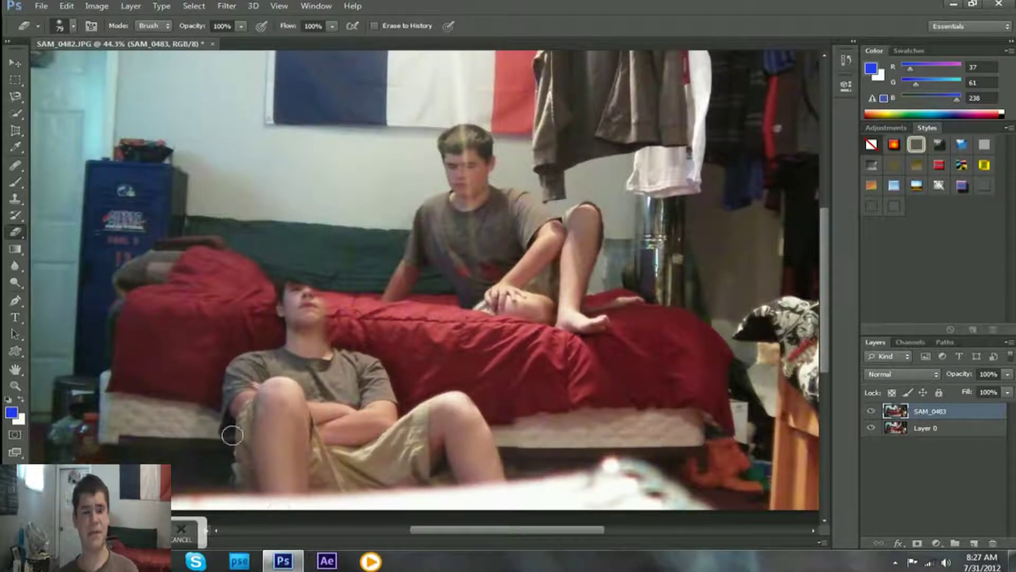
mouse_move(304, 289)
mouse_down()
mouse_move(327, 301)
mouse_move(334, 338)
mouse_move(334, 299)
mouse_move(352, 357)
mouse_move(338, 306)
mouse_move(372, 393)
mouse_move(301, 309)
mouse_move(300, 293)
mouse_move(322, 284)
mouse_move(339, 292)
mouse_move(335, 308)
mouse_move(330, 280)
mouse_move(286, 293)
mouse_move(331, 281)
mouse_move(342, 291)
mouse_move(341, 338)
mouse_up()
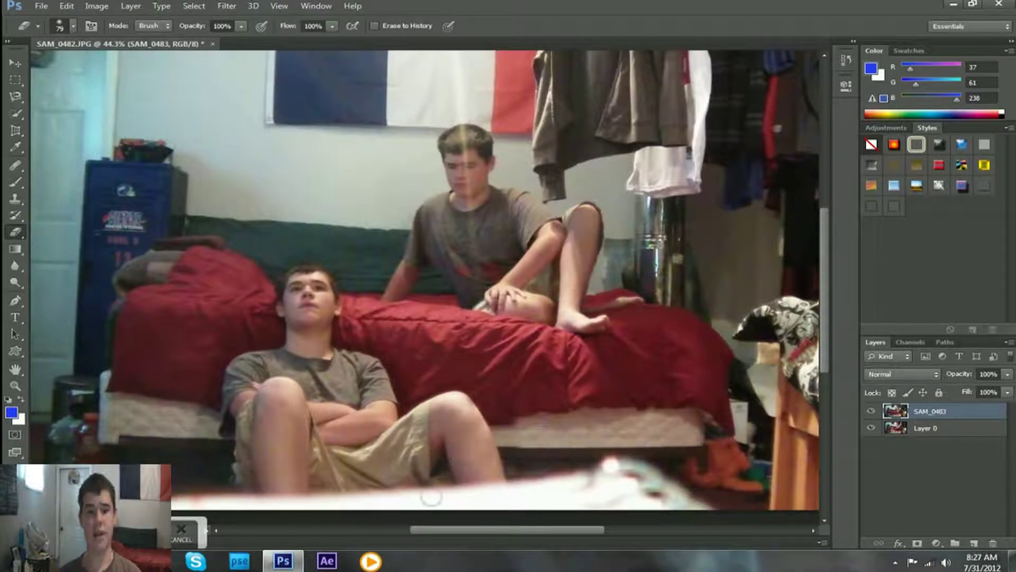
- Erase the SAM_0483 layer along the mattress beside the floor figure's legs and around the pillow and bottles at the bed's other end
scroll(200, 412, up, 2)
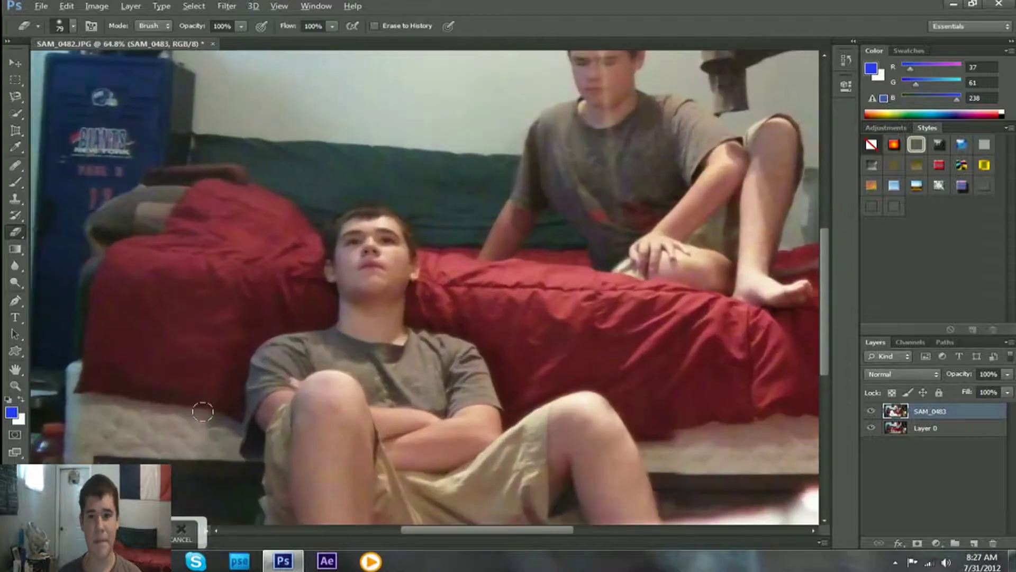
scroll(243, 374, up, 3)
scroll(262, 390, down, 3)
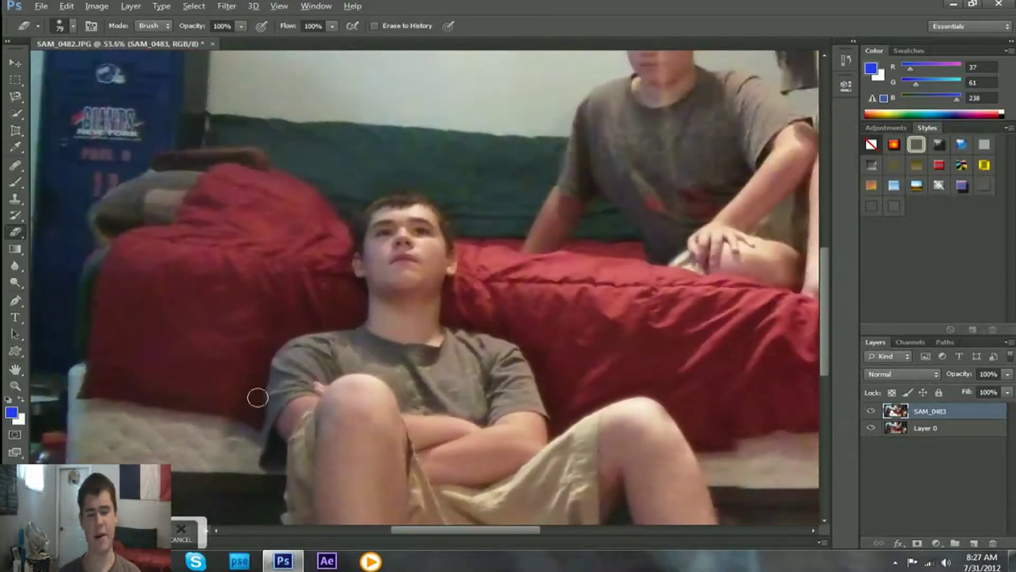
scroll(602, 450, up, 1)
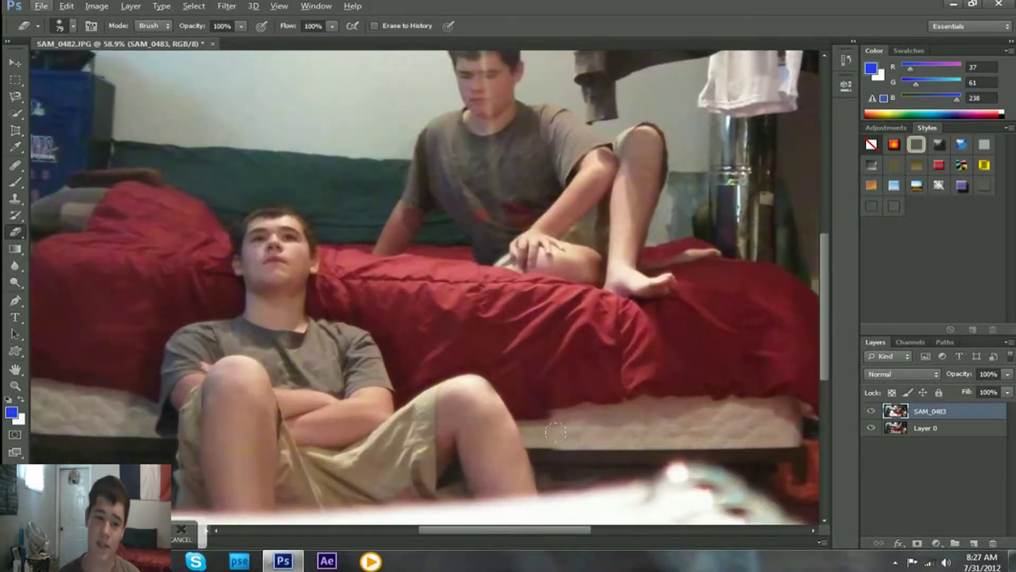
mouse_move(672, 409)
mouse_down()
mouse_move(622, 412)
mouse_move(872, 415)
mouse_move(877, 428)
mouse_move(827, 436)
mouse_up()
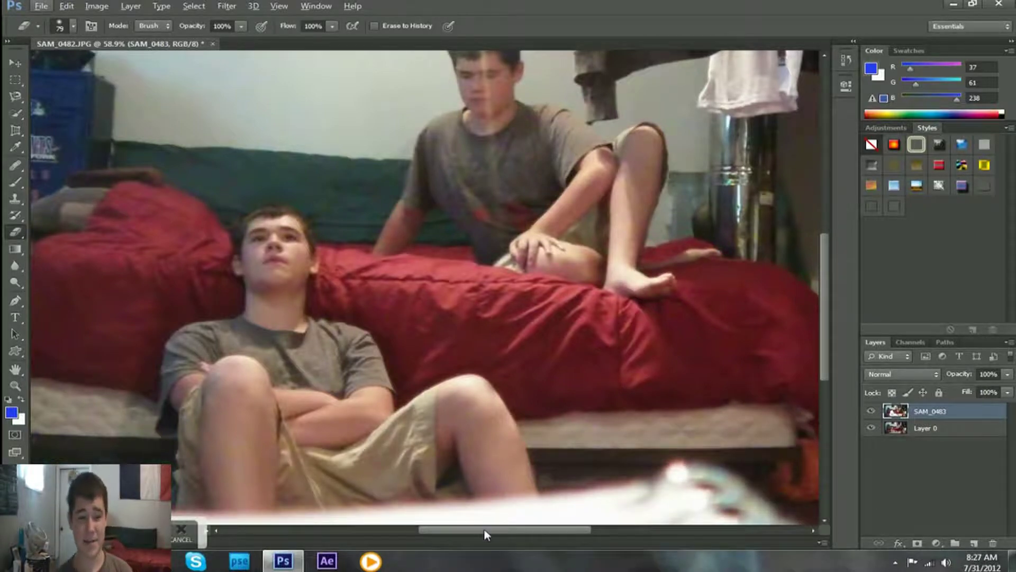
mouse_move(485, 531)
mouse_down()
mouse_move(409, 531)
mouse_move(420, 532)
mouse_up()
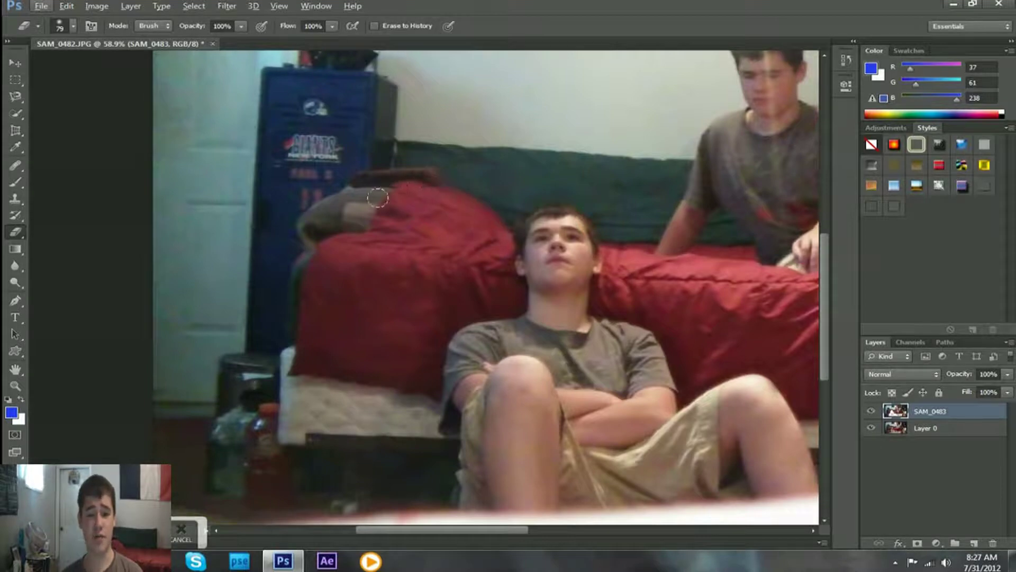
mouse_move(378, 198)
mouse_down()
mouse_move(344, 209)
mouse_move(313, 257)
mouse_move(310, 307)
mouse_move(273, 415)
mouse_move(268, 467)
mouse_up()
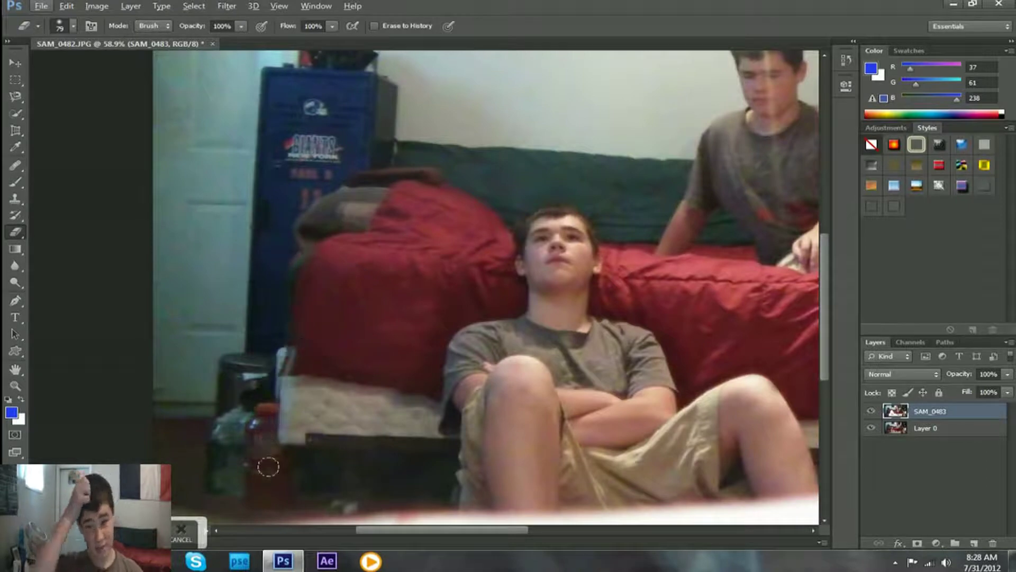
- Enlarge the eraser brush to 152 px
click(73, 25)
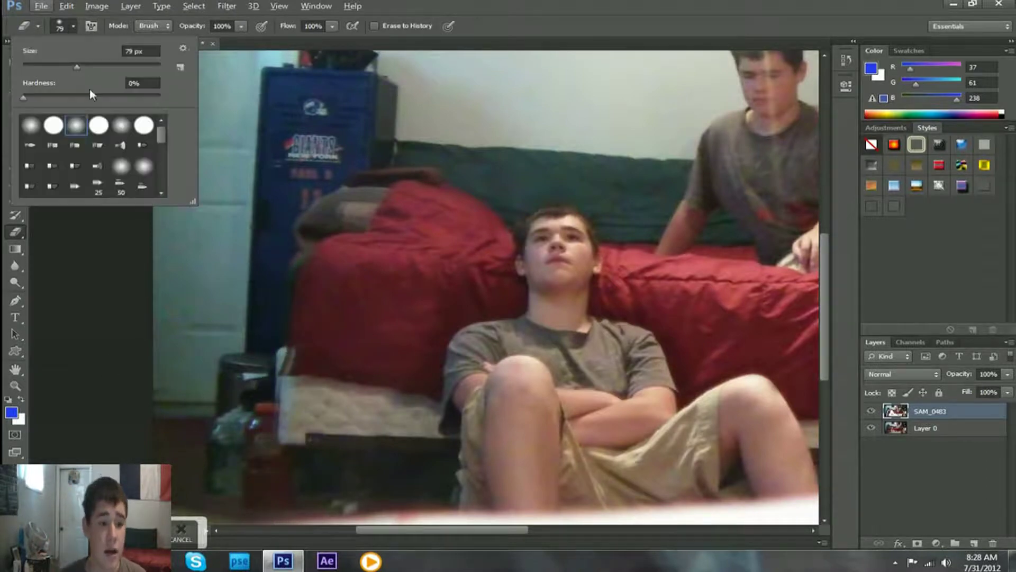
drag(78, 67, 99, 67)
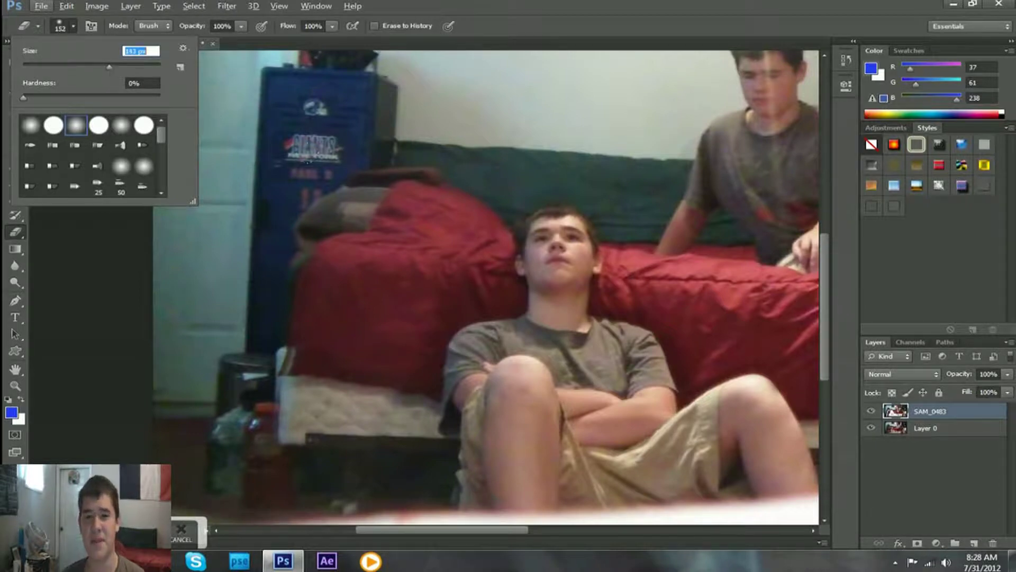
- Try erasing the SAM_0483 layer over the locker, bottles, mattress and red blanket, and undo those strokes
mouse_move(308, 152)
mouse_down()
mouse_move(260, 266)
mouse_move(240, 166)
mouse_move(178, 450)
mouse_move(240, 291)
mouse_move(265, 292)
mouse_move(273, 388)
mouse_move(295, 425)
mouse_move(303, 501)
mouse_up()
mouse_move(349, 435)
mouse_down()
mouse_move(359, 386)
mouse_move(338, 364)
mouse_move(311, 379)
mouse_up()
drag(308, 437, 377, 443)
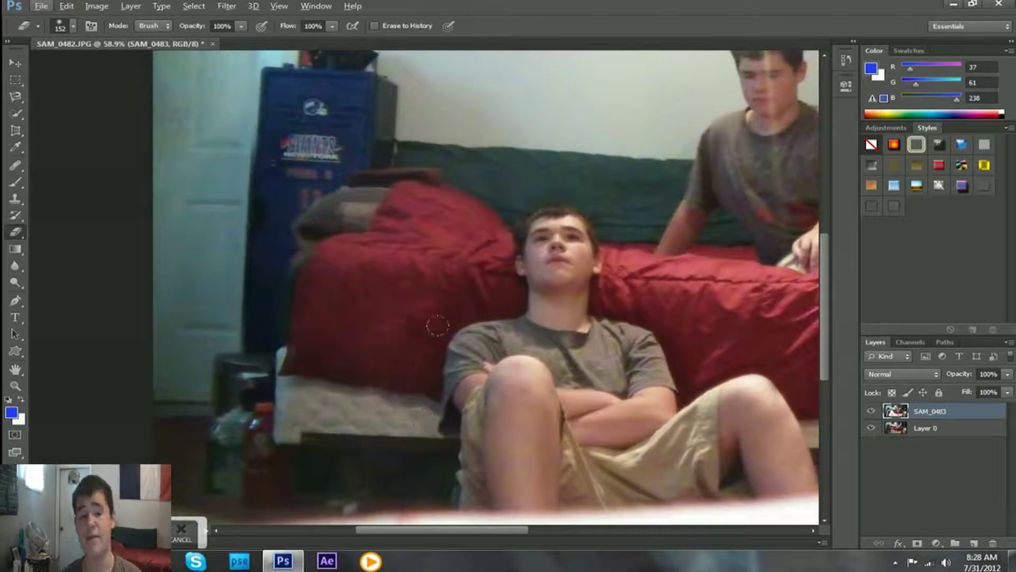
mouse_move(364, 359)
mouse_down()
mouse_move(394, 288)
mouse_move(374, 249)
mouse_move(375, 211)
mouse_move(289, 223)
mouse_up()
drag(396, 260, 427, 262)
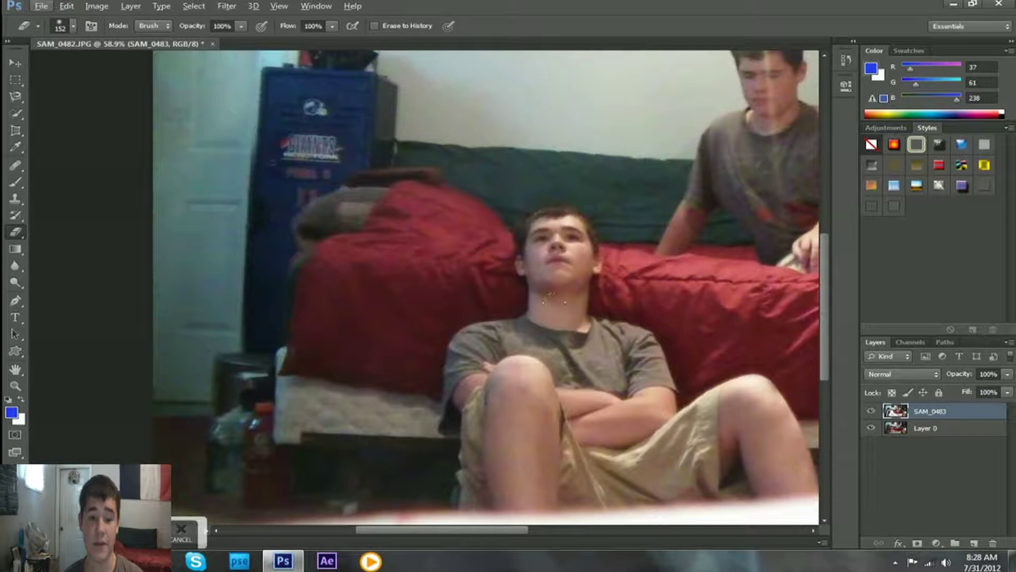
drag(626, 318, 607, 311)
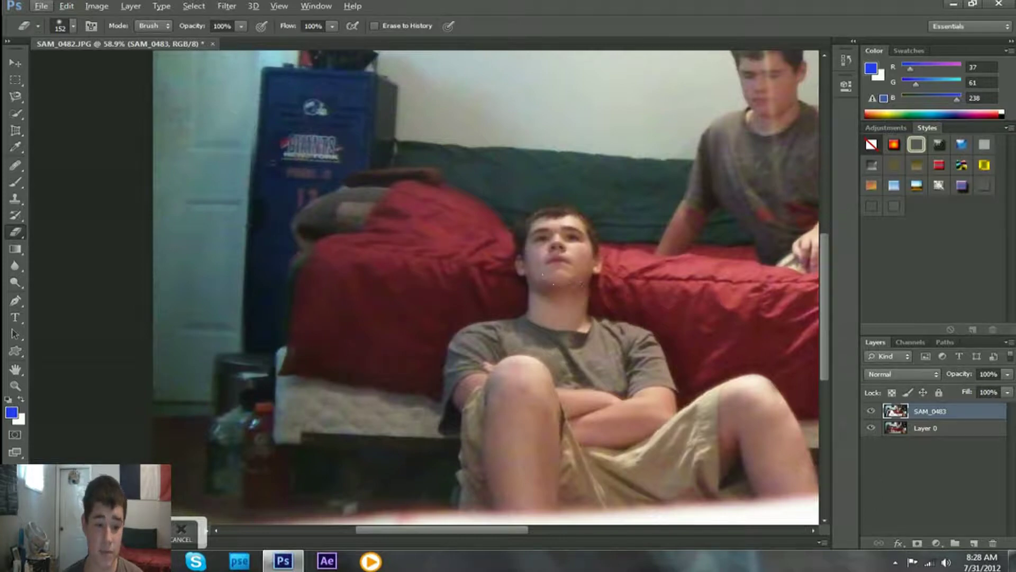
mouse_move(379, 155)
mouse_down()
mouse_move(329, 125)
mouse_move(319, 96)
mouse_move(326, 50)
mouse_up()
drag(292, 197, 283, 279)
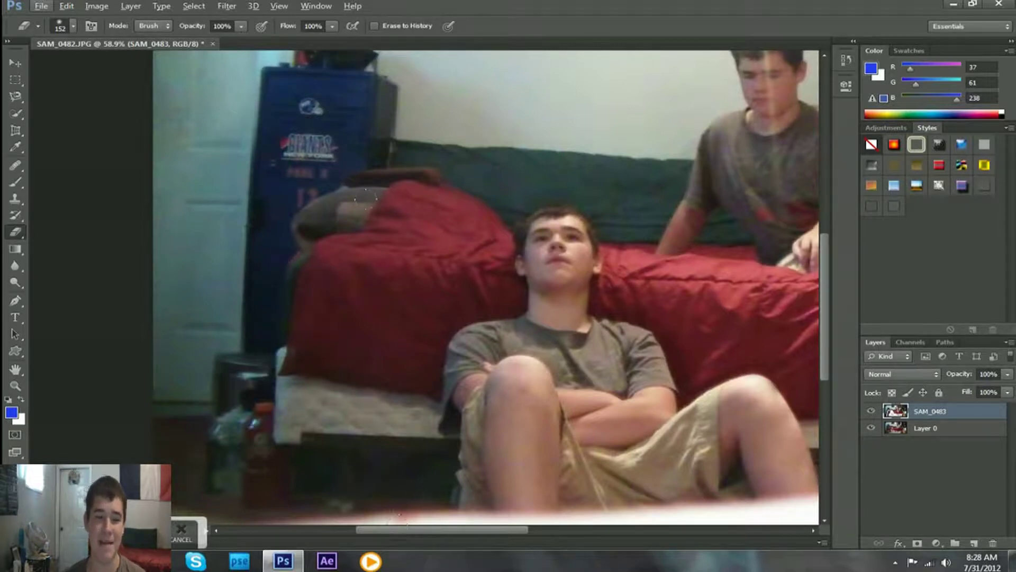
mouse_move(632, 280)
mouse_down()
mouse_move(743, 277)
mouse_move(845, 254)
mouse_move(752, 289)
mouse_up()
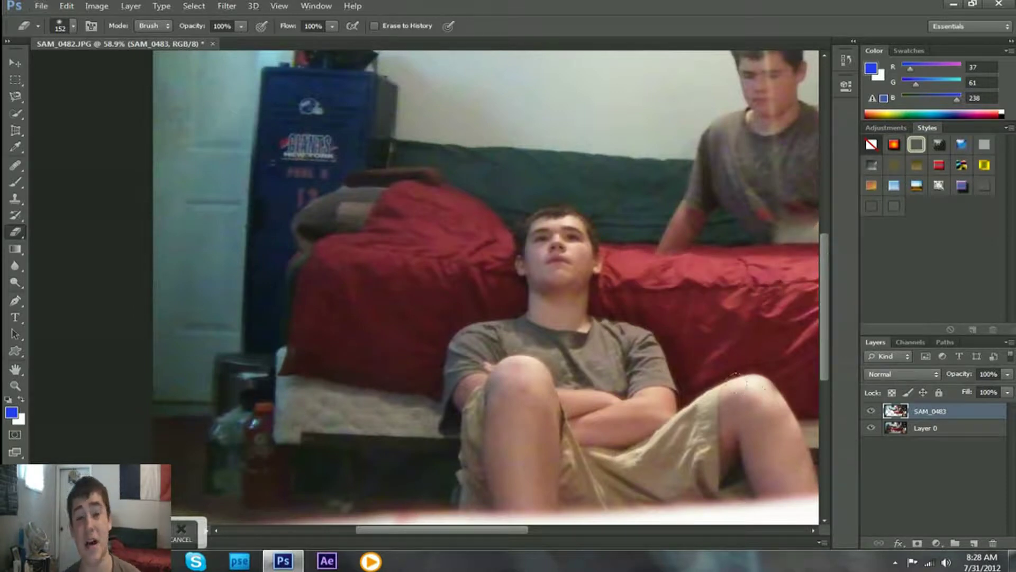
key(ctrl+z)
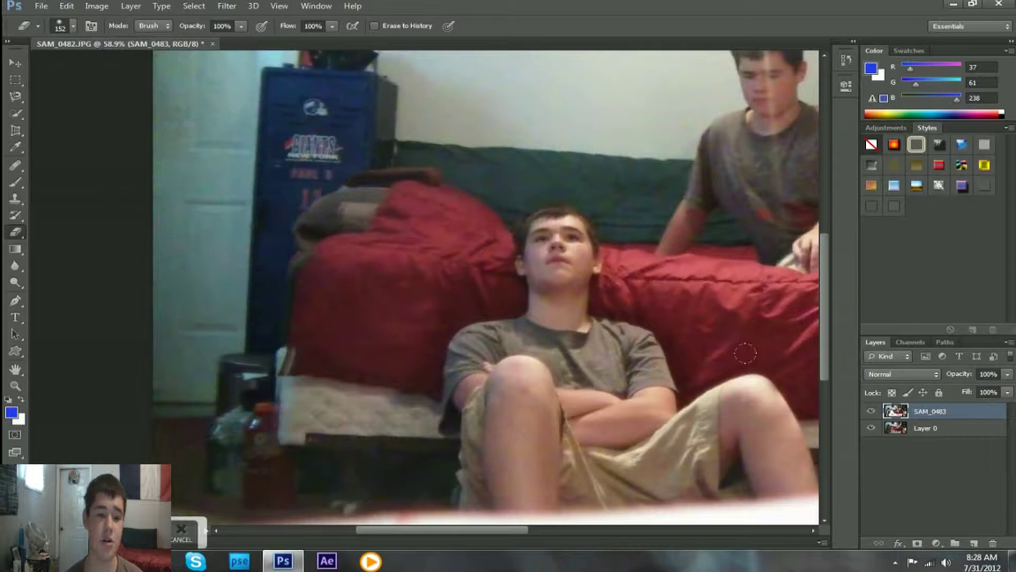
- Erase the SAM_0483 layer over the locker, bottles, mattress end and the door and wall beside the bed
mouse_move(376, 294)
mouse_down()
mouse_move(399, 339)
mouse_move(429, 333)
mouse_move(383, 268)
mouse_move(337, 564)
mouse_move(145, 236)
mouse_move(274, 265)
mouse_move(302, 308)
mouse_up()
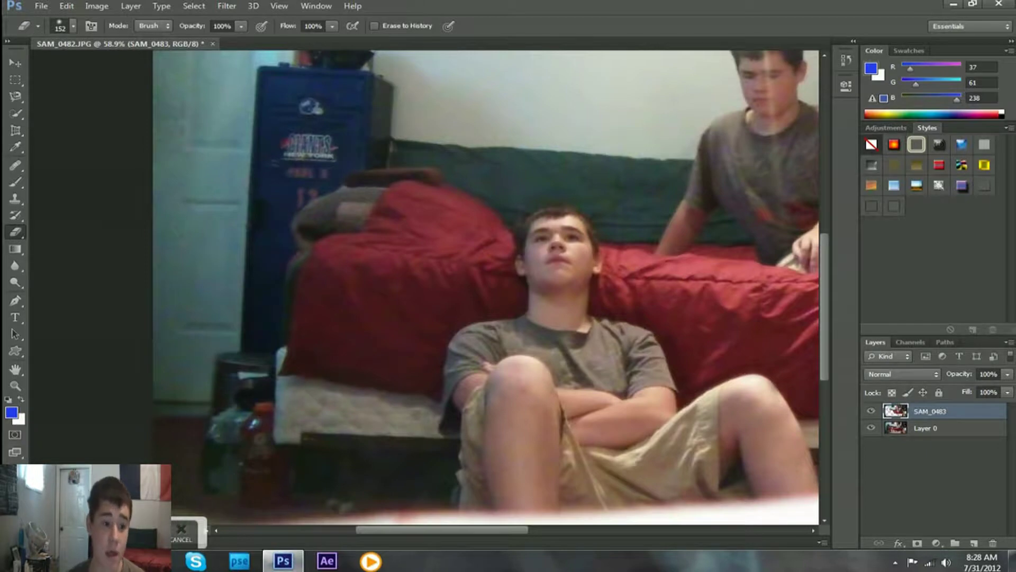
key(ctrl+minus)
key(ctrl+minus)
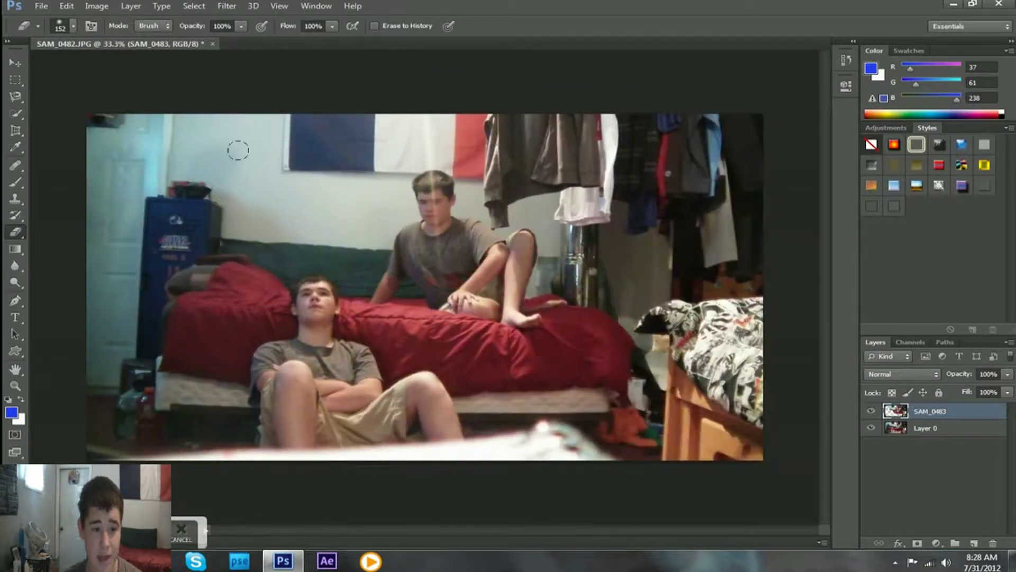
mouse_move(238, 151)
mouse_down()
mouse_move(222, 90)
mouse_move(141, 168)
mouse_up()
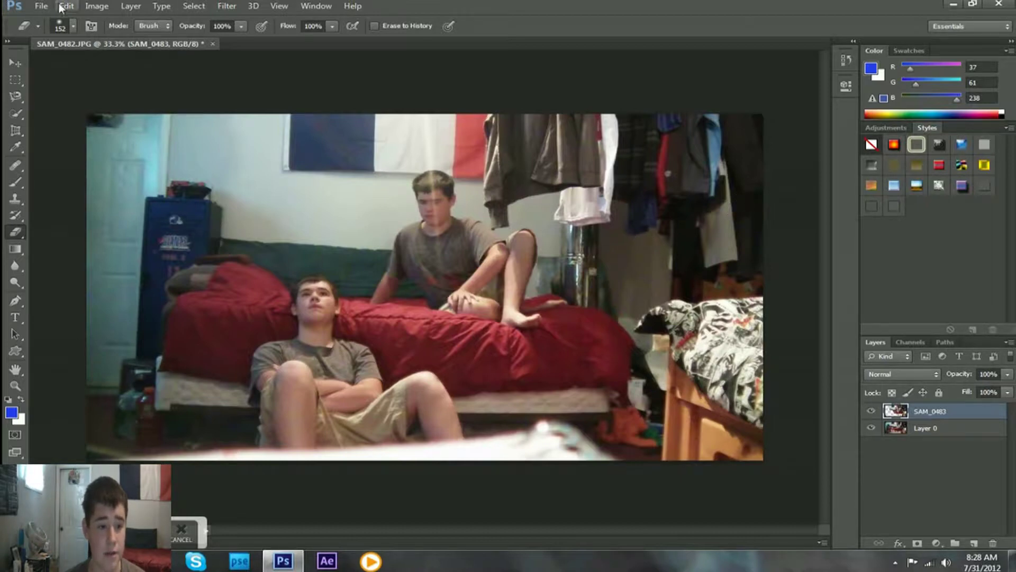
- Start saving the composite under a new name on the Desktop, with Clone as the file name
click(42, 6)
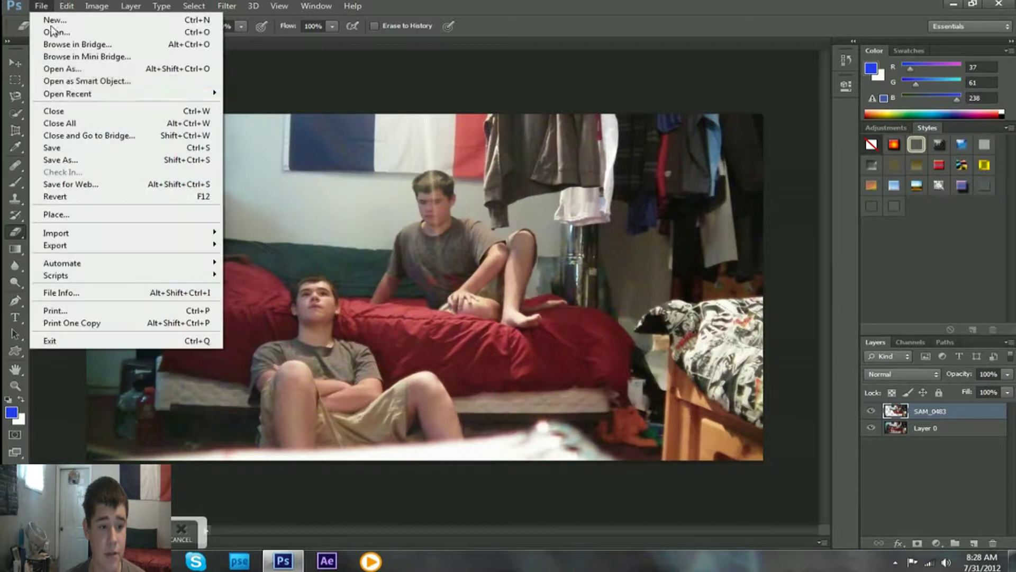
click(74, 160)
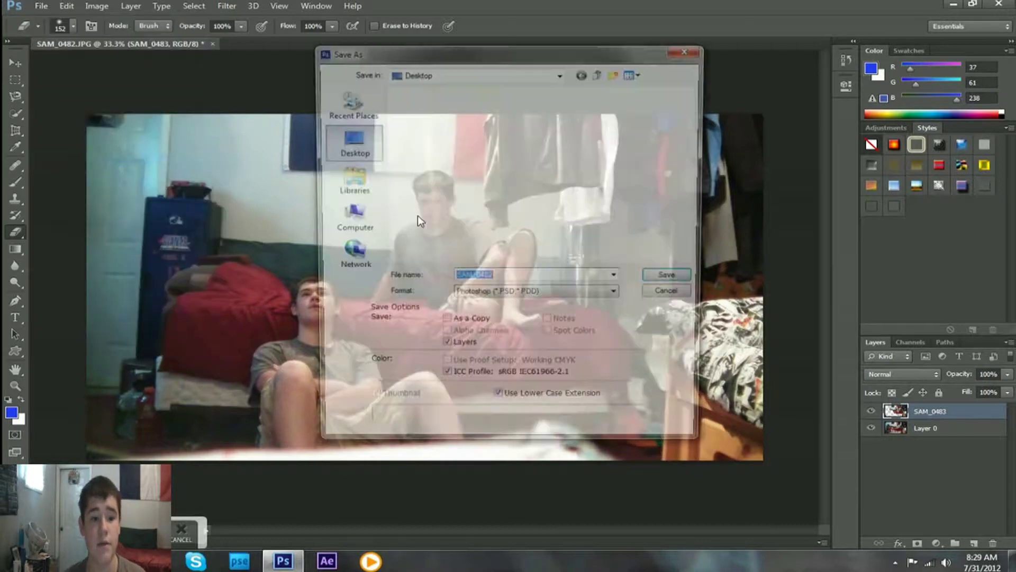
key(BackSpace)
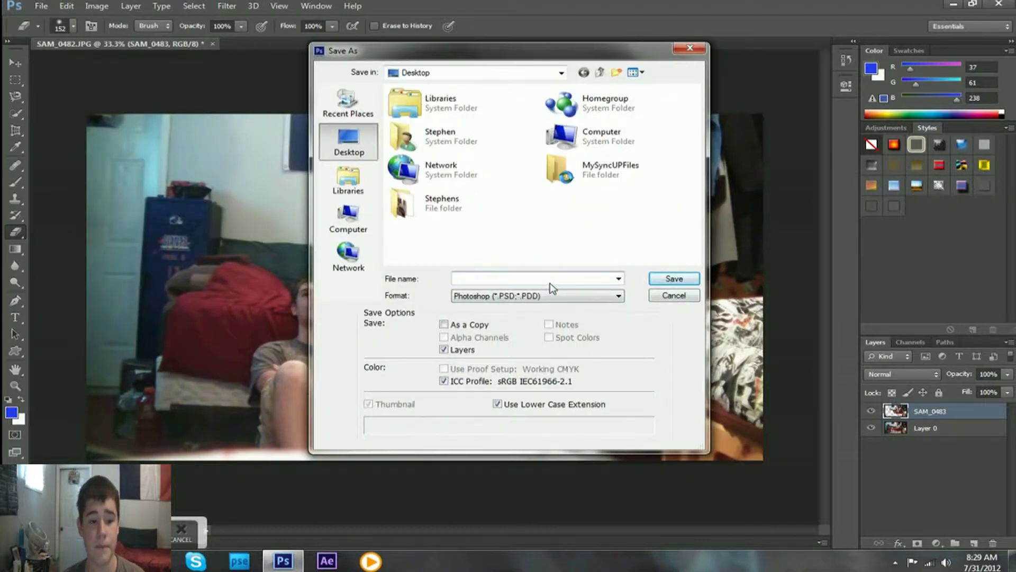
text(lone)
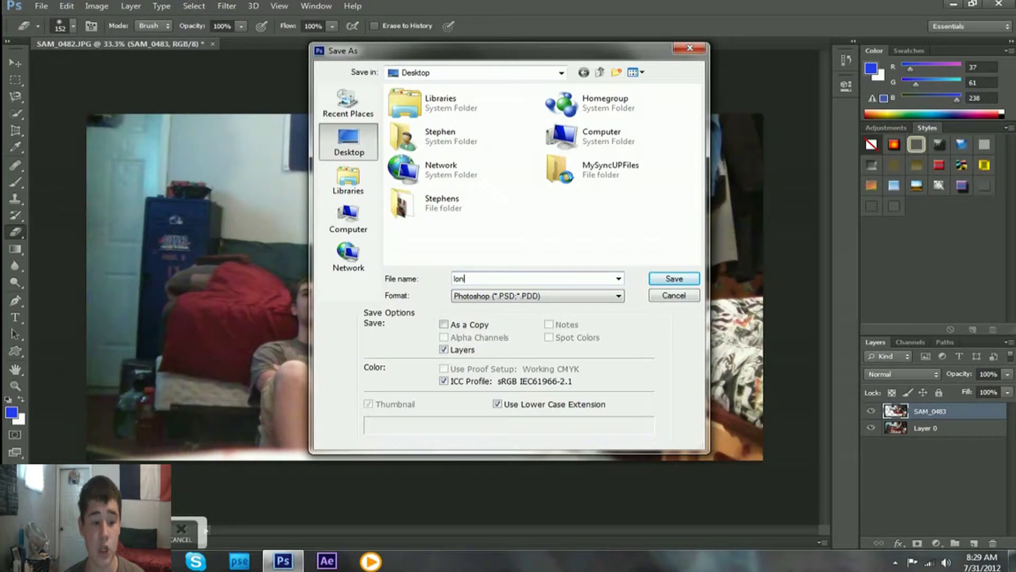
key(BackSpace)
key(BackSpace)
key(BackSpace)
text(lo)
key(BackSpace)
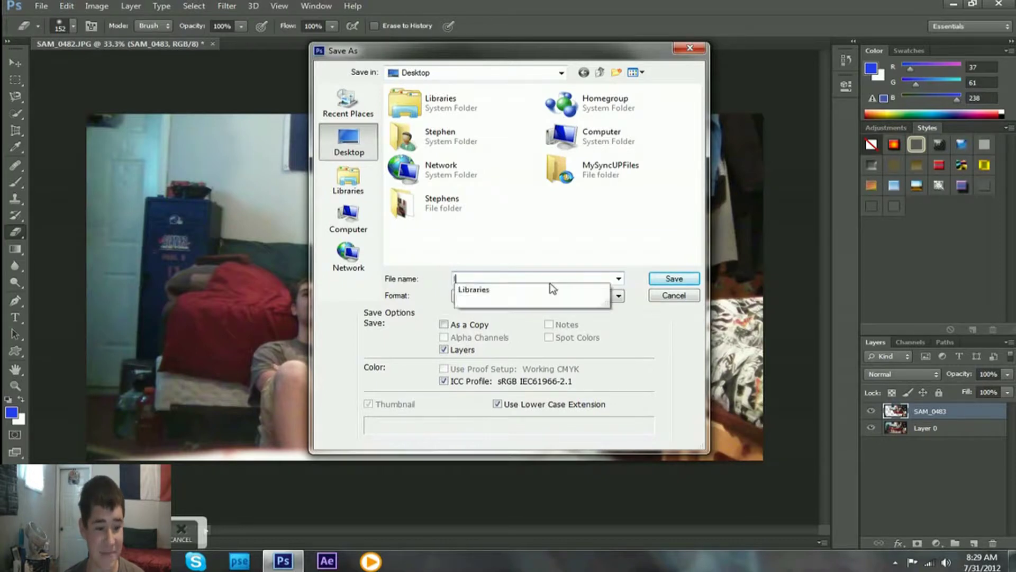
key(BackSpace)
text(Clone)
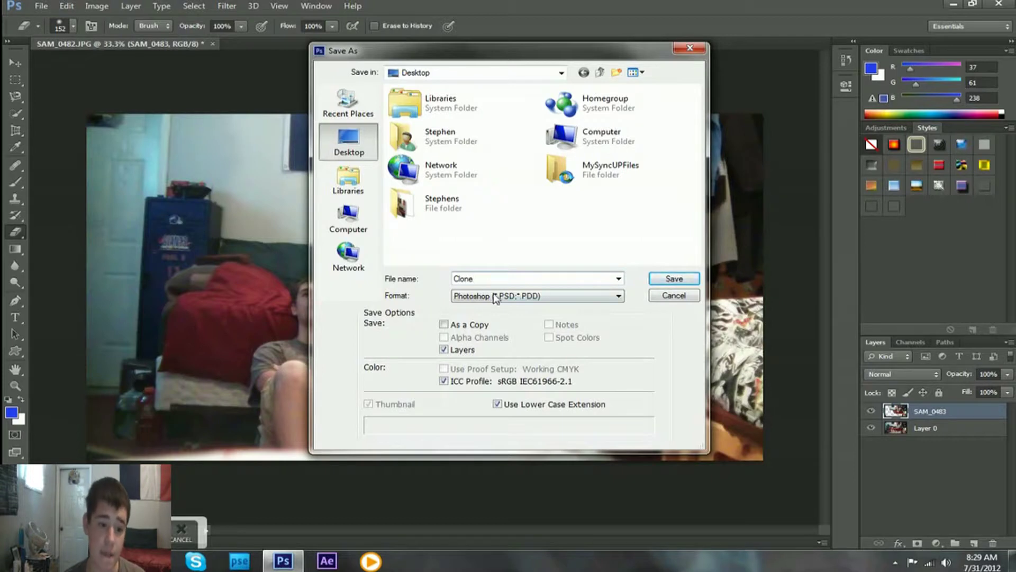
- Save Clone in JPEG format and quit Photoshop without saving the changes to SAM_0482.JPG
click(496, 296)
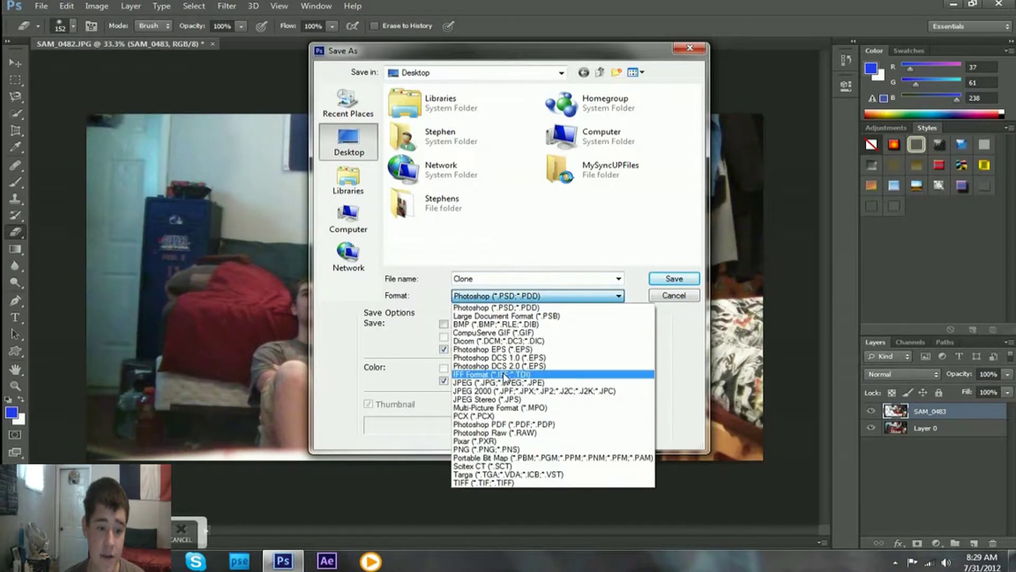
click(503, 390)
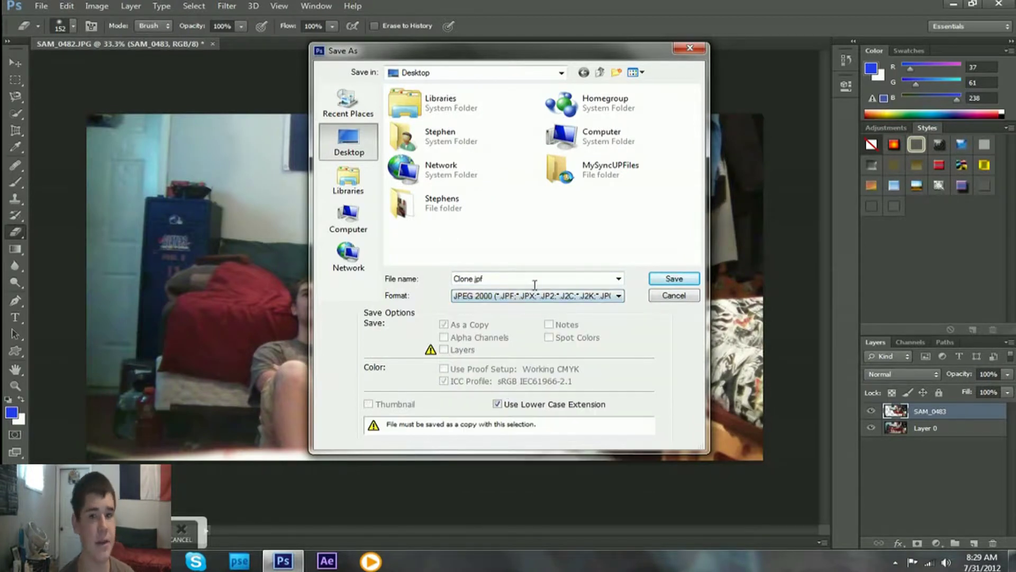
click(576, 296)
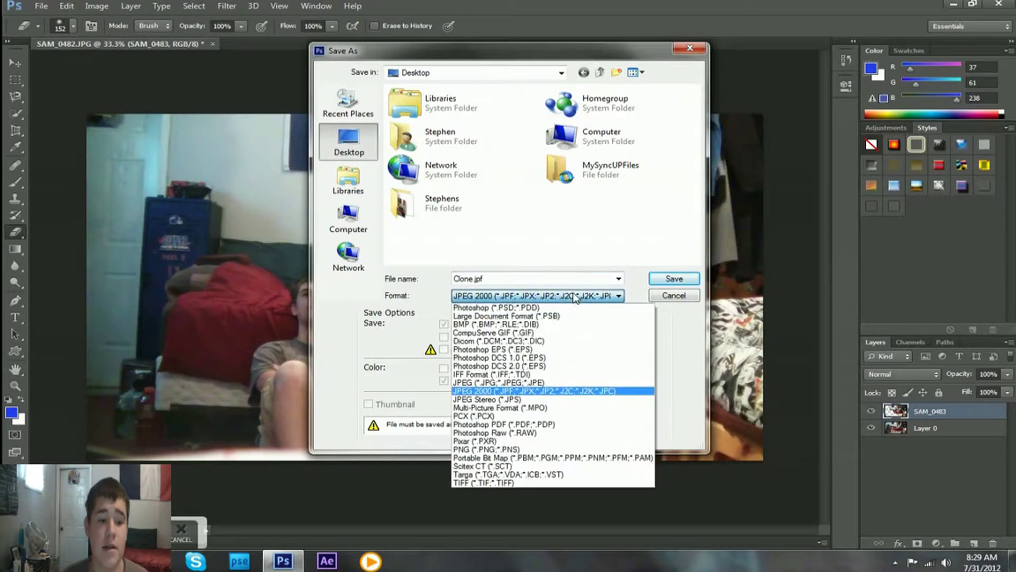
click(527, 382)
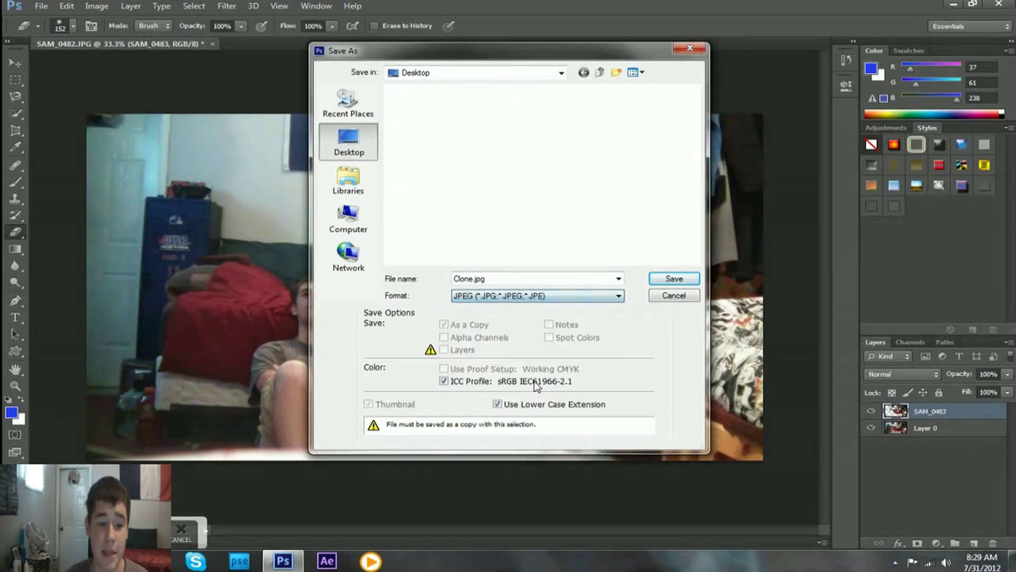
click(672, 278)
click(587, 143)
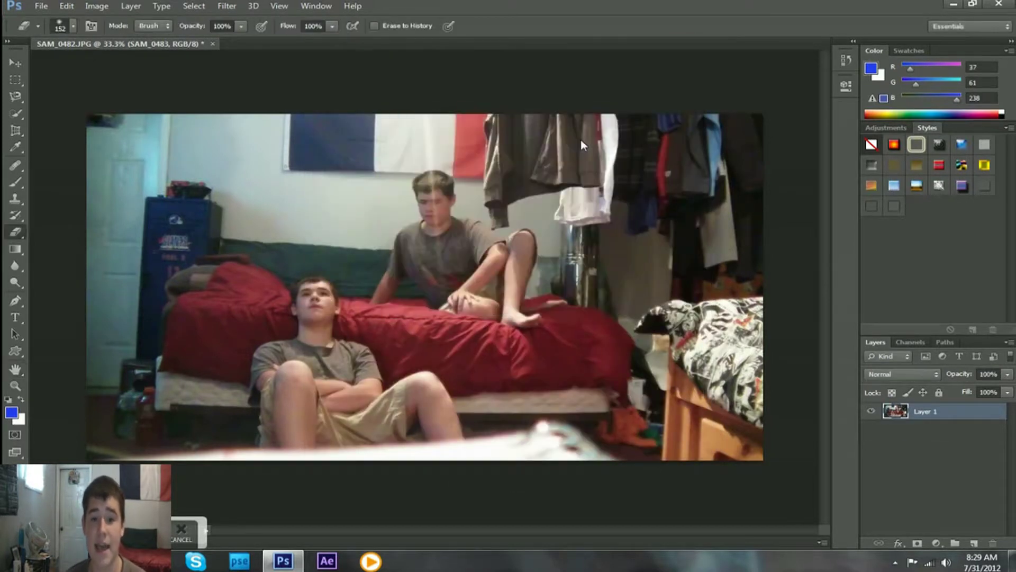
click(998, 6)
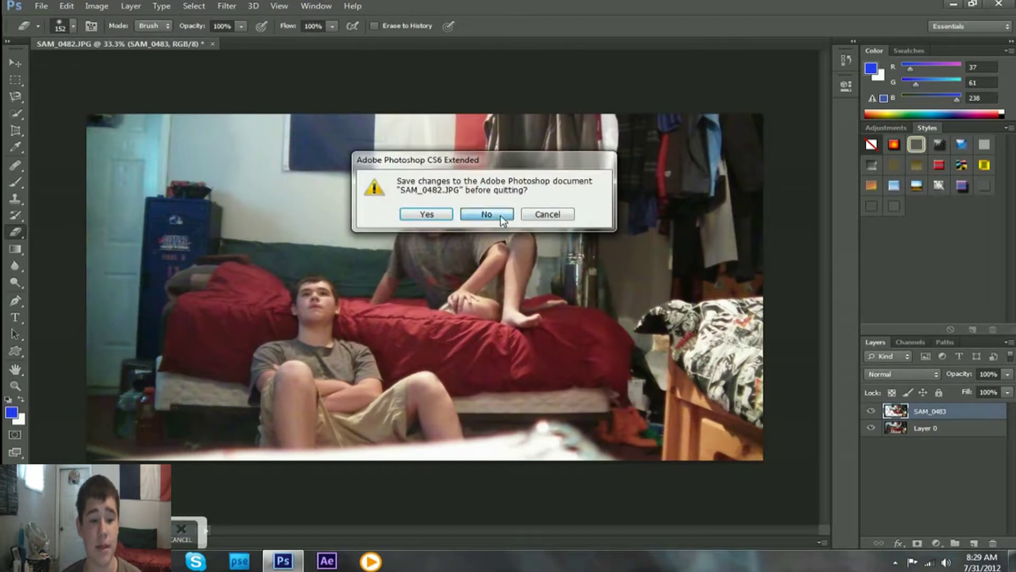
click(486, 213)
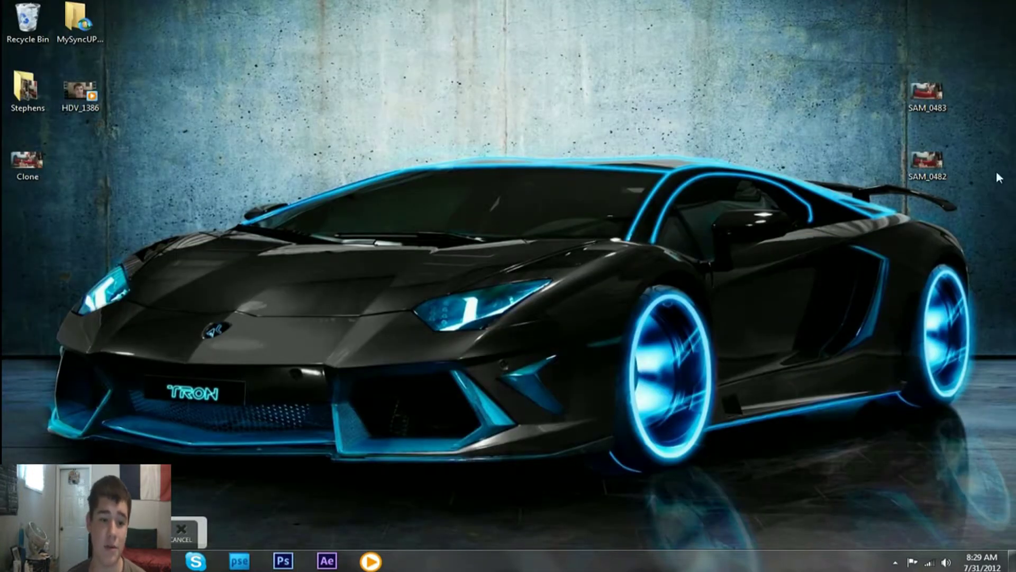
- Open SAM_0483 in the photo viewer and compare both source photos with the Clone image, closing the viewer when done
double_click(926, 93)
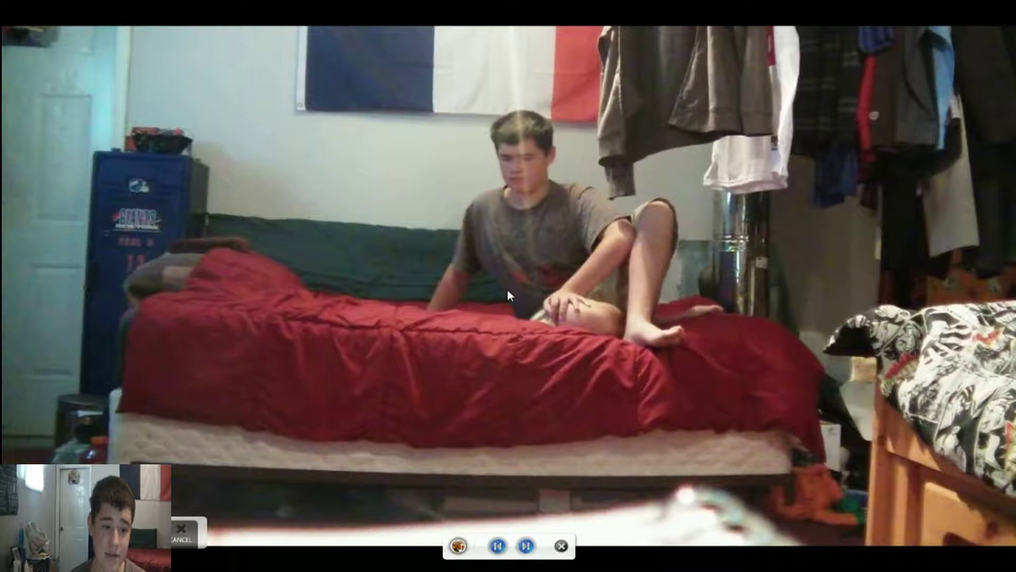
click(526, 547)
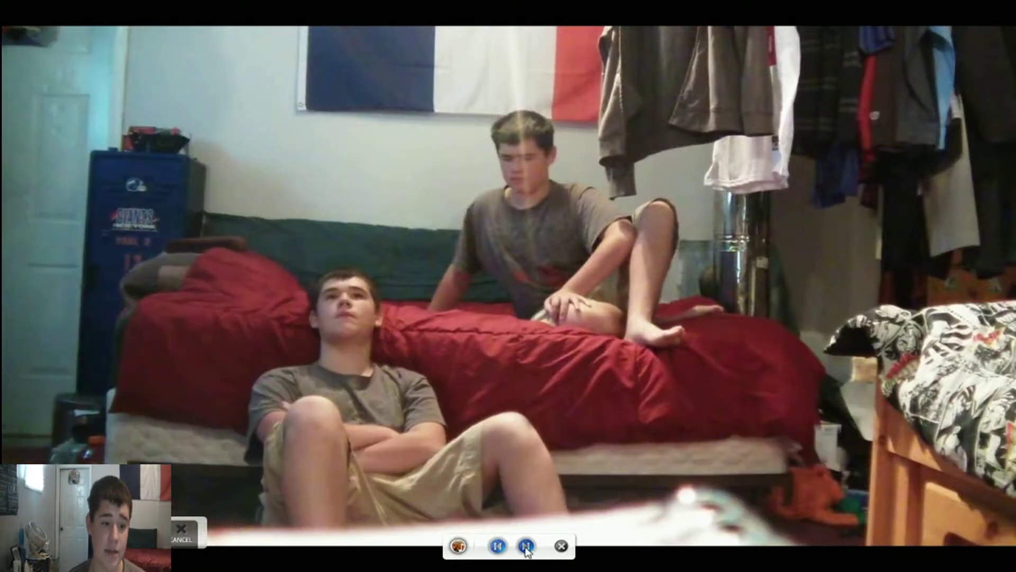
click(498, 547)
click(498, 548)
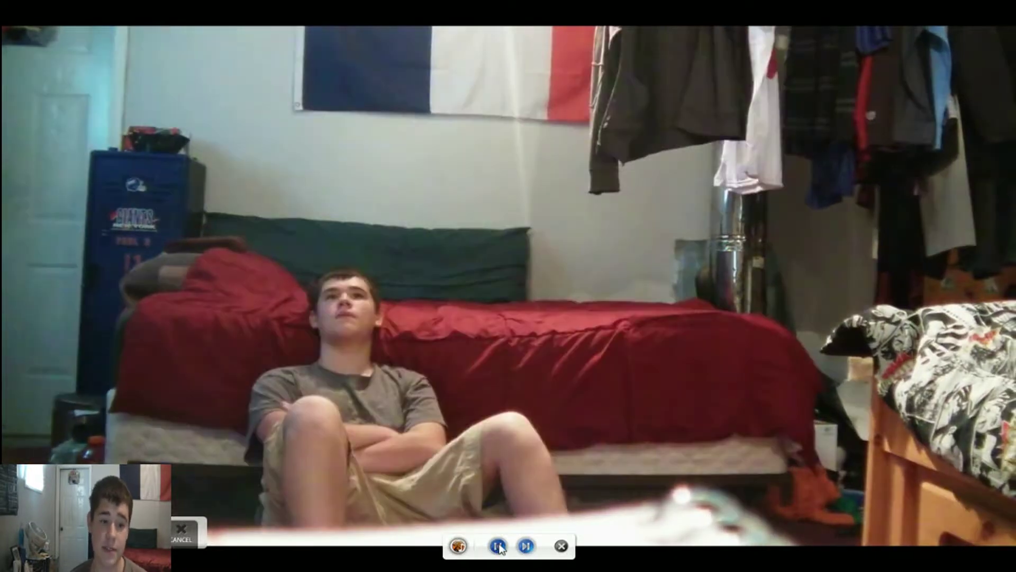
click(530, 545)
click(500, 545)
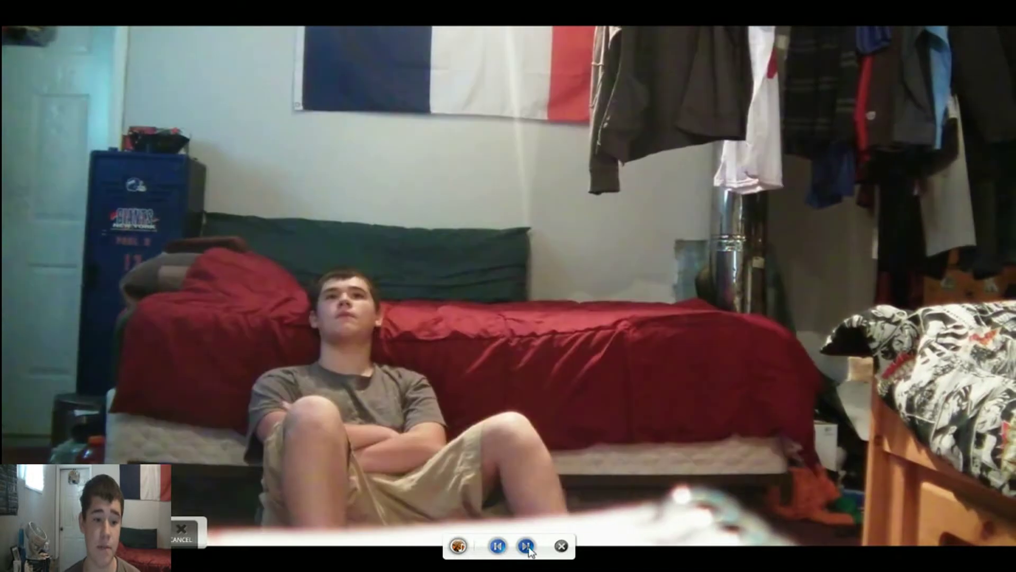
click(527, 545)
click(530, 547)
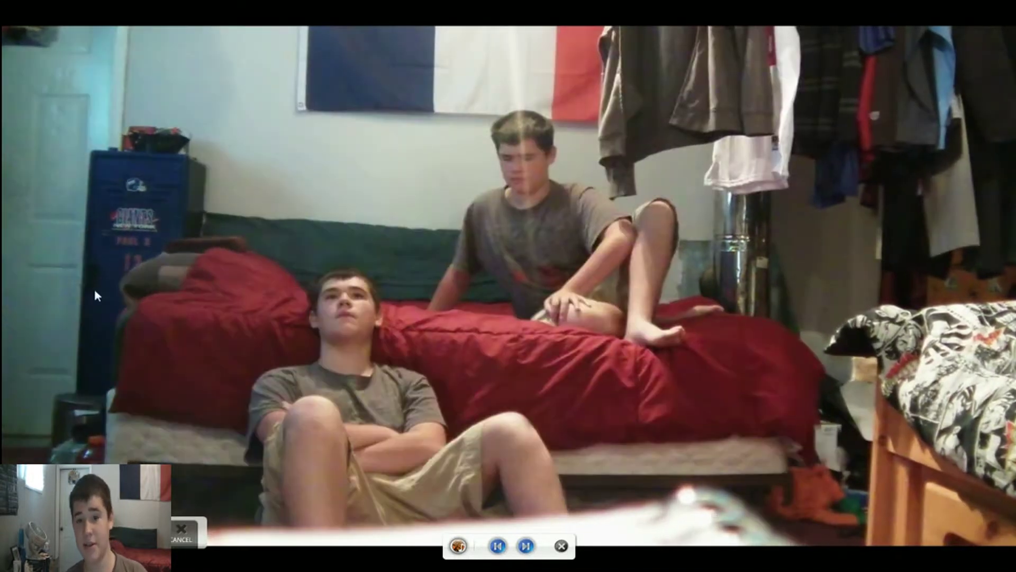
click(562, 545)
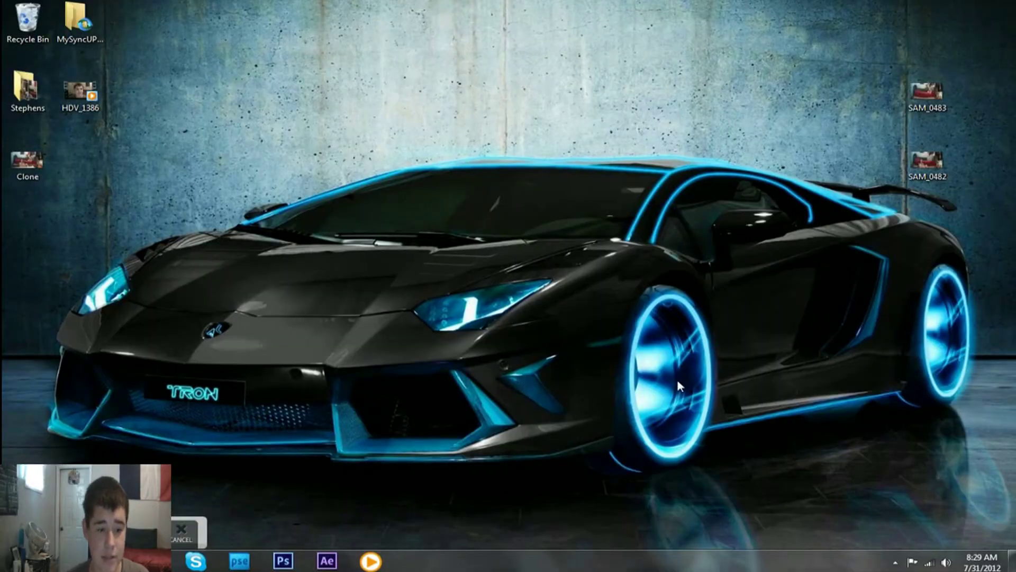
- Move the SAM_0483 and SAM_0482 photos into the desktop folder below the Recycle Bin
drag(933, 243, 903, 53)
drag(926, 91, 25, 87)
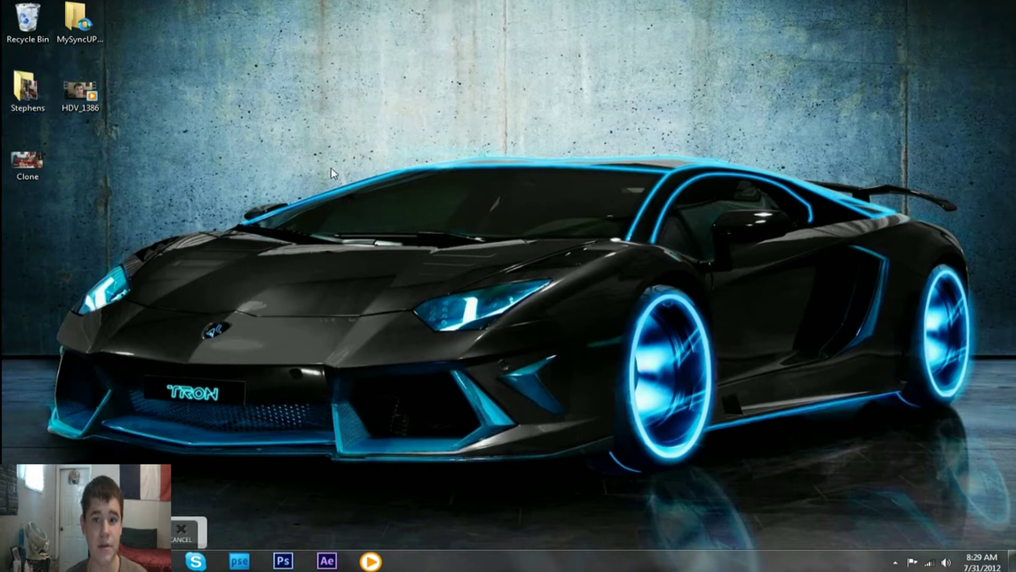